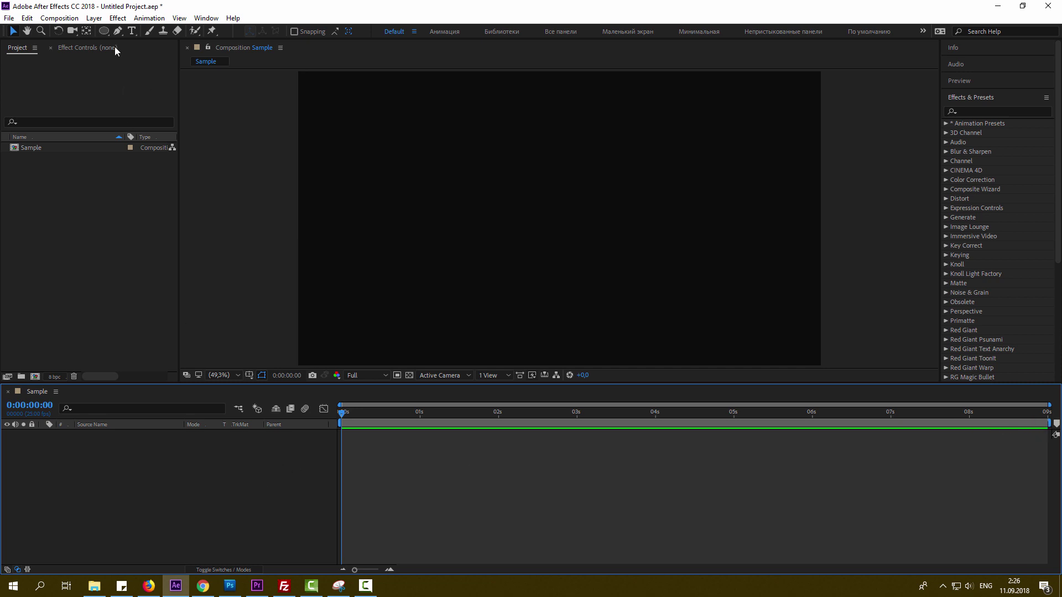
Draw a filled circle as a new shape layer and place it near the centre of the Sample composition
{"action": "left_click", "coordinate": [103, 31]}
{"action": "left_click_drag", "start_coordinate": [499, 163], "coordinate": [603, 267]}
{"action": "key", "text": "v"}
{"action": "mouse_move", "coordinate": [534, 243]}
{"action": "left_mouse_down"}
{"action": "mouse_move", "coordinate": [541, 228]}
{"action": "mouse_move", "coordinate": [531, 237]}
{"action": "left_mouse_up"}
Duplicate the Ellipse 1 group inside Shape Layer 1's contents
{"action": "left_click", "coordinate": [44, 434]}
{"action": "left_click", "coordinate": [44, 434]}
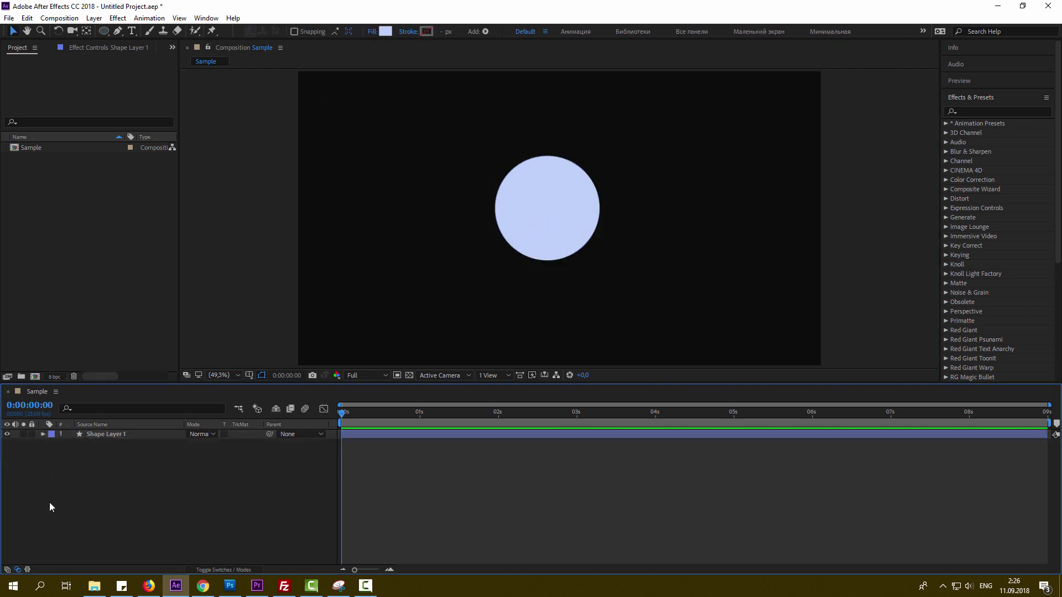
{"action": "left_click", "coordinate": [43, 435]}
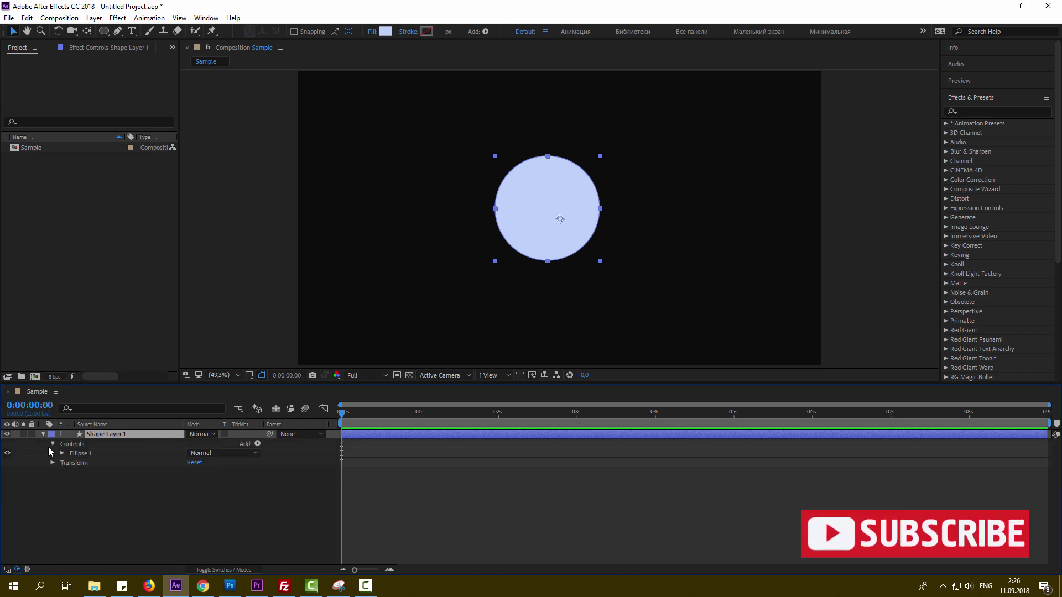
{"action": "left_click", "coordinate": [76, 454]}
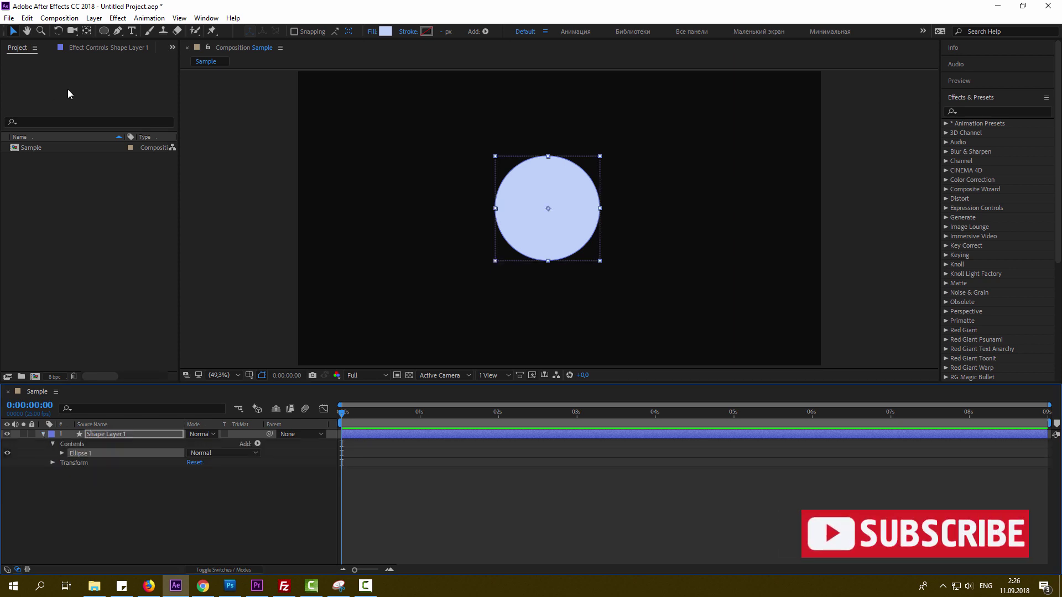
{"action": "left_click", "coordinate": [27, 17]}
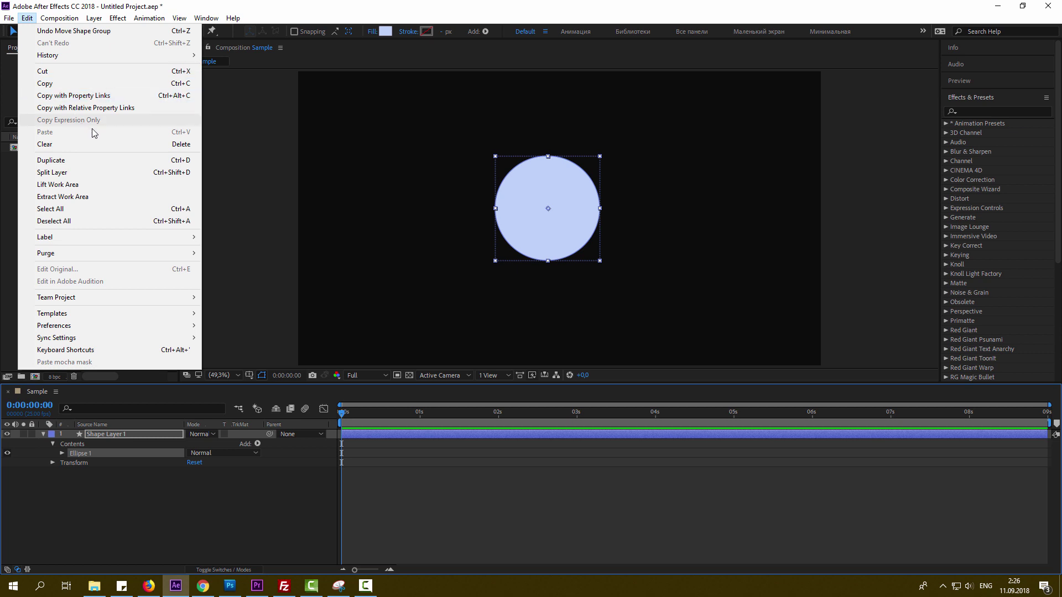
{"action": "left_click", "coordinate": [87, 160]}
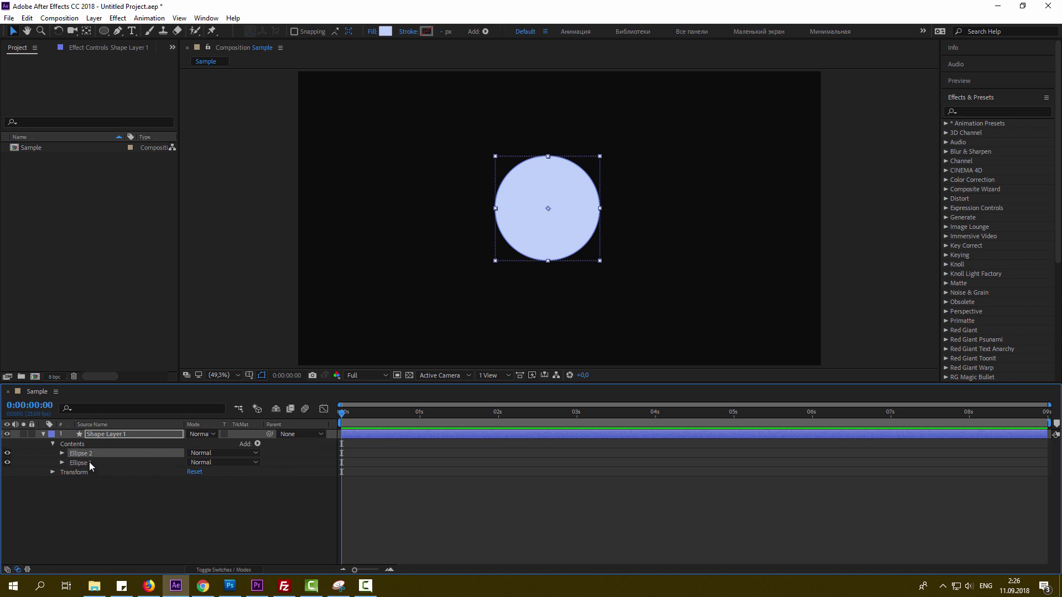
Animate Ellipse 2's Position horizontally away from the first circle, reaching 478,5, -37,6 at 0:00:01:12
{"action": "left_click", "coordinate": [62, 454]}
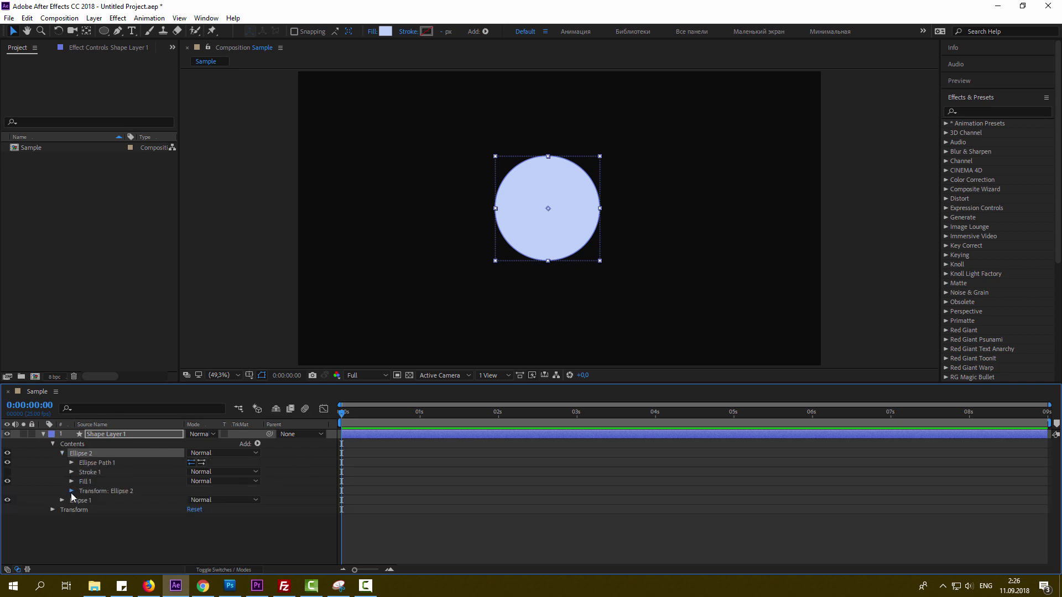
{"action": "left_click", "coordinate": [70, 492]}
{"action": "left_click", "coordinate": [89, 510]}
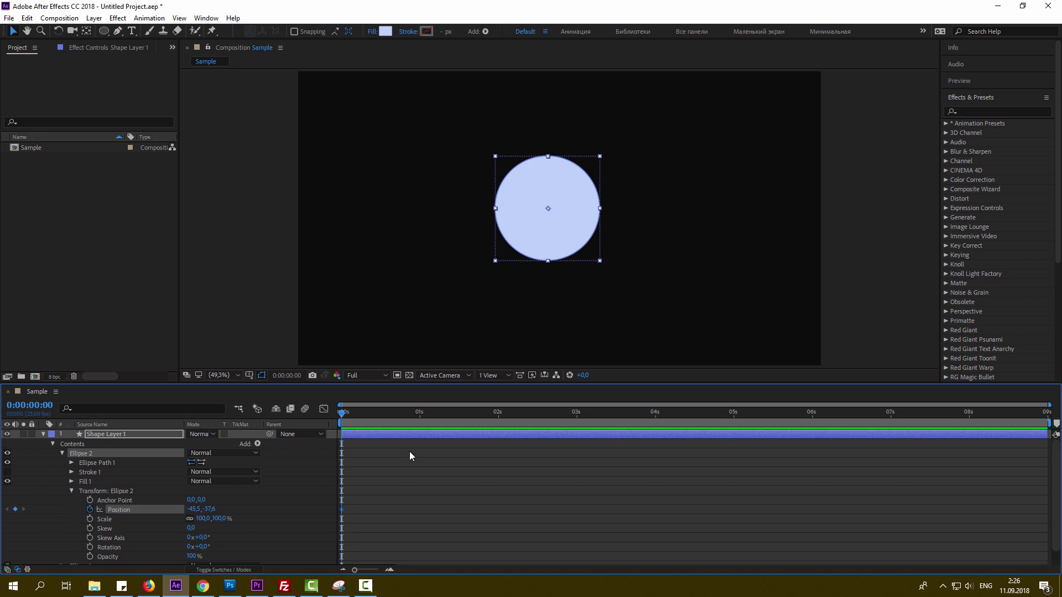
{"action": "left_click_drag", "start_coordinate": [364, 418], "coordinate": [457, 415]}
{"action": "left_click_drag", "start_coordinate": [192, 511], "coordinate": [349, 535]}
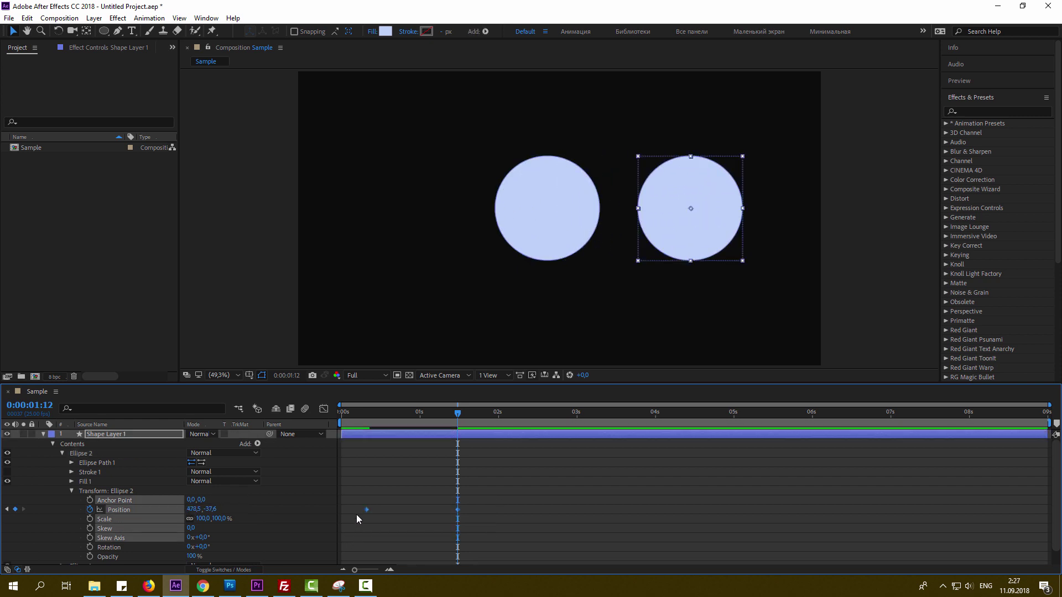
Apply Easy Ease to both Position keyframes of Ellipse 2
{"action": "right_click", "coordinate": [457, 510]}
{"action": "mouse_move", "coordinate": [534, 502]}
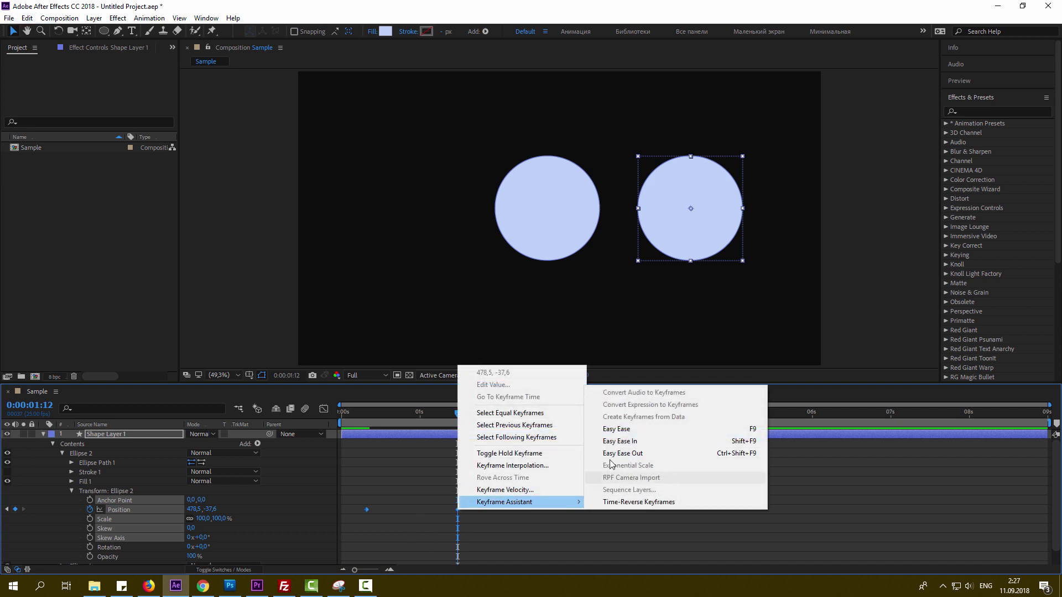
{"action": "left_click", "coordinate": [616, 429]}
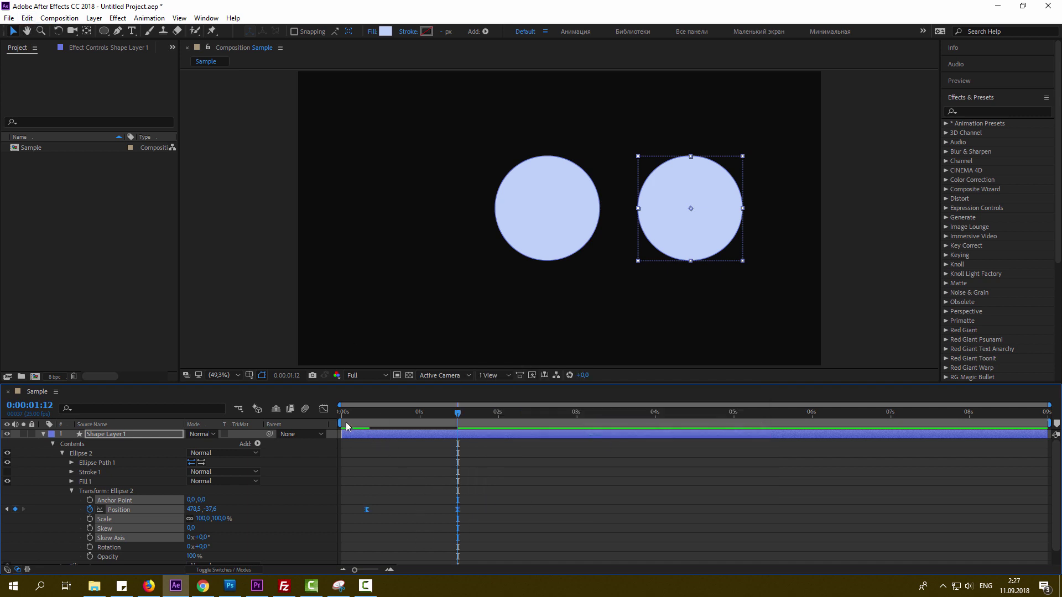
Lengthen the easing influence of both Position keyframes in the speed graph for a sharper mid-move peak, and preview the motion
{"action": "left_click", "coordinate": [324, 409]}
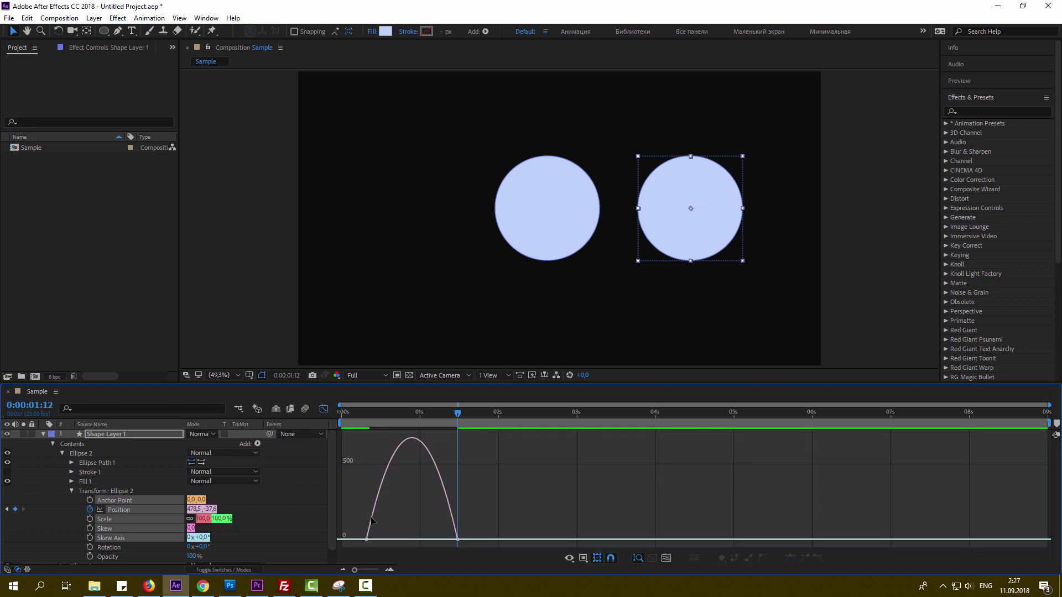
{"action": "left_click", "coordinate": [372, 520]}
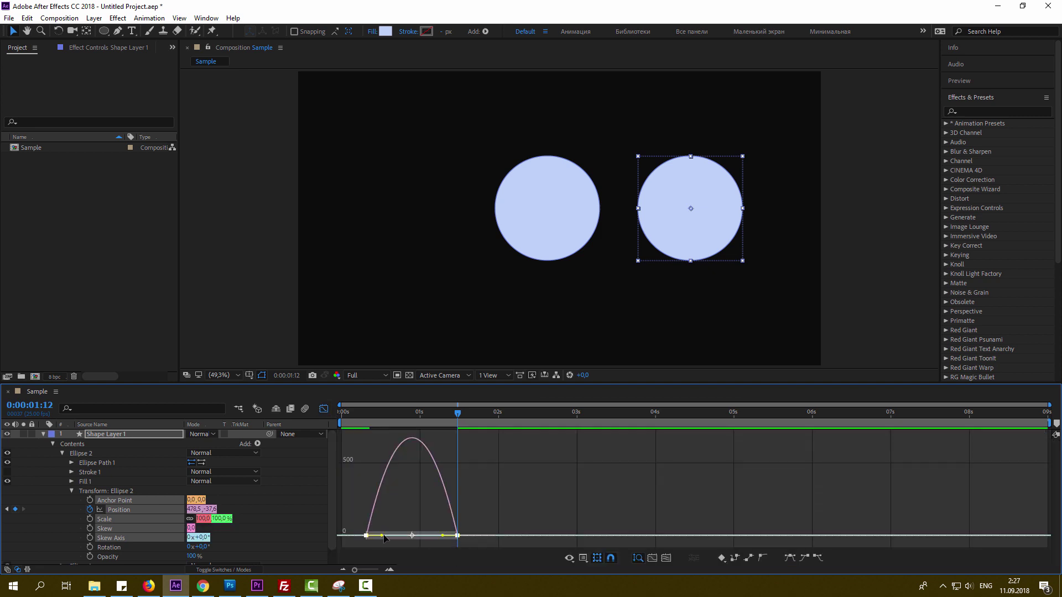
{"action": "left_click_drag", "start_coordinate": [385, 537], "coordinate": [443, 540]}
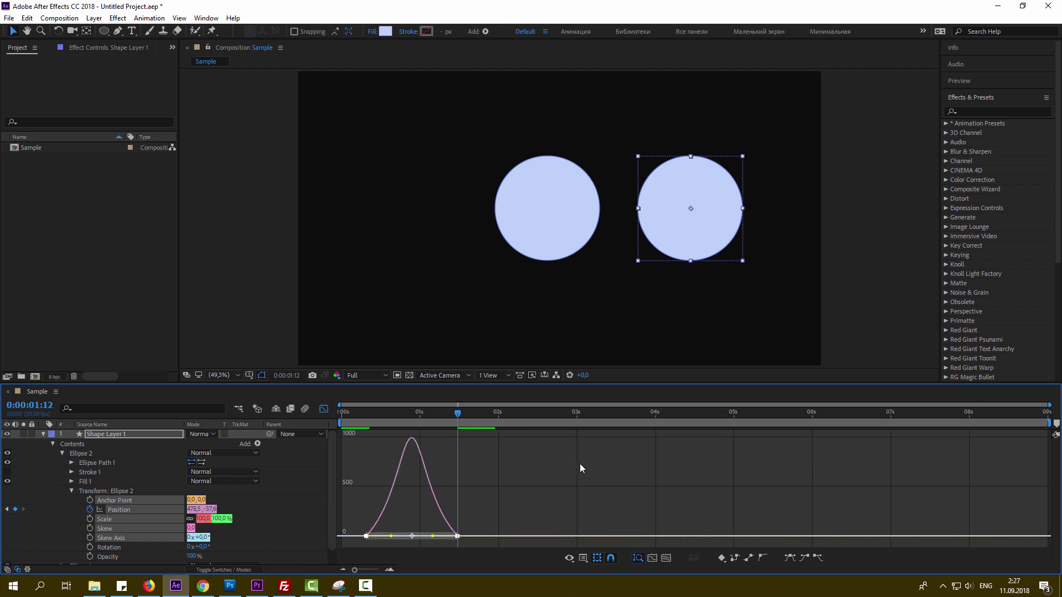
{"action": "left_click", "coordinate": [579, 462]}
{"action": "key", "text": "space"}
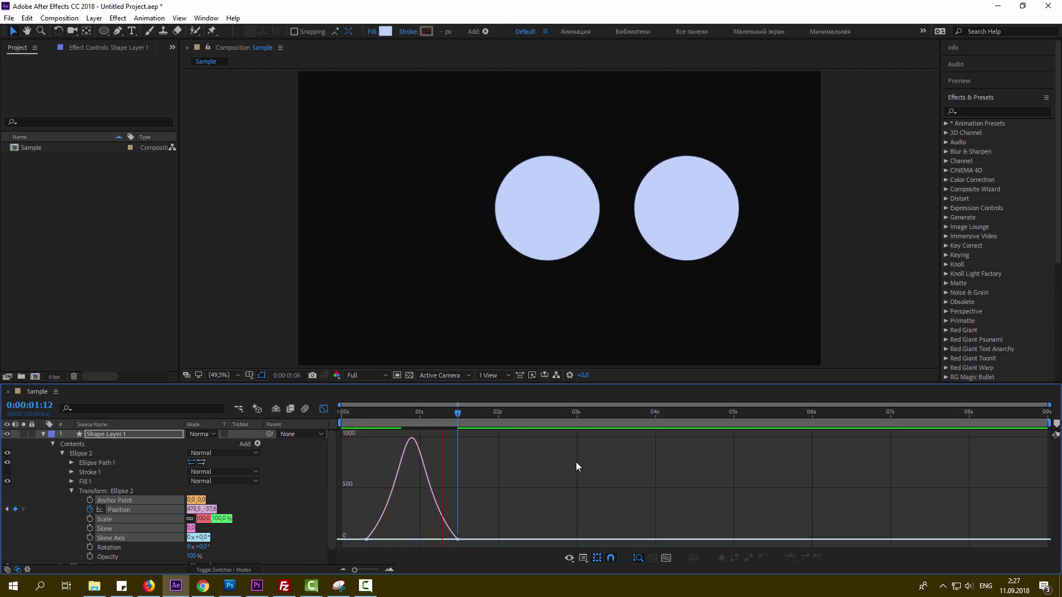
{"action": "key", "text": "space"}
{"action": "left_click", "coordinate": [323, 409]}
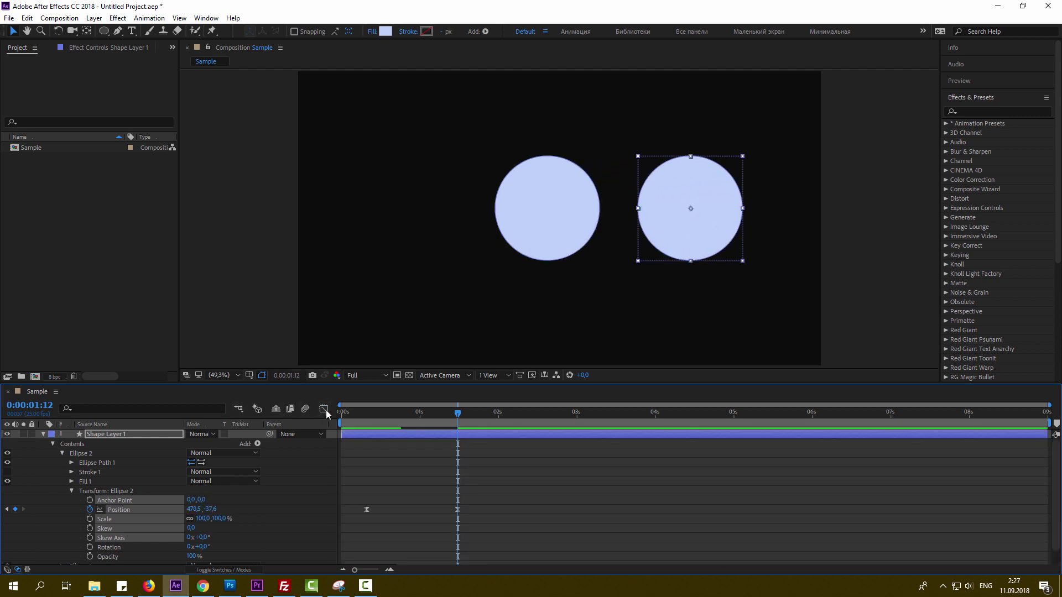
Go to 0:00:00:23, where the circles overlap, and apply the Fast Blur (Legacy) effect to Shape Layer 1
{"action": "left_click", "coordinate": [43, 434]}
{"action": "left_click", "coordinate": [121, 489]}
{"action": "mouse_move", "coordinate": [432, 426]}
{"action": "left_mouse_down"}
{"action": "mouse_move", "coordinate": [342, 433]}
{"action": "mouse_move", "coordinate": [414, 432]}
{"action": "left_mouse_up"}
{"action": "left_click", "coordinate": [586, 236]}
{"action": "left_click", "coordinate": [586, 236]}
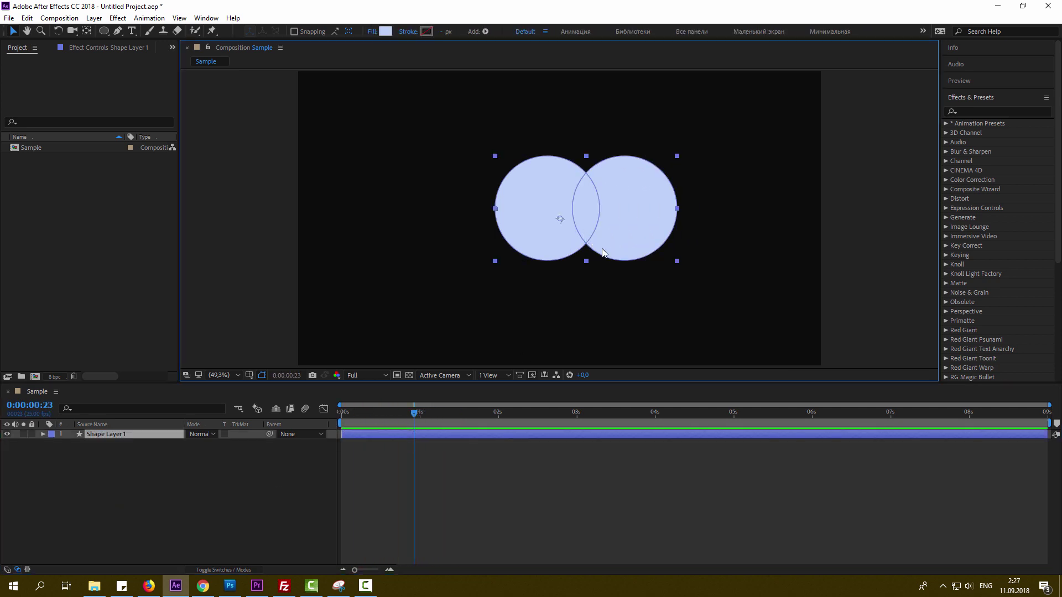
{"action": "left_click", "coordinate": [976, 111]}
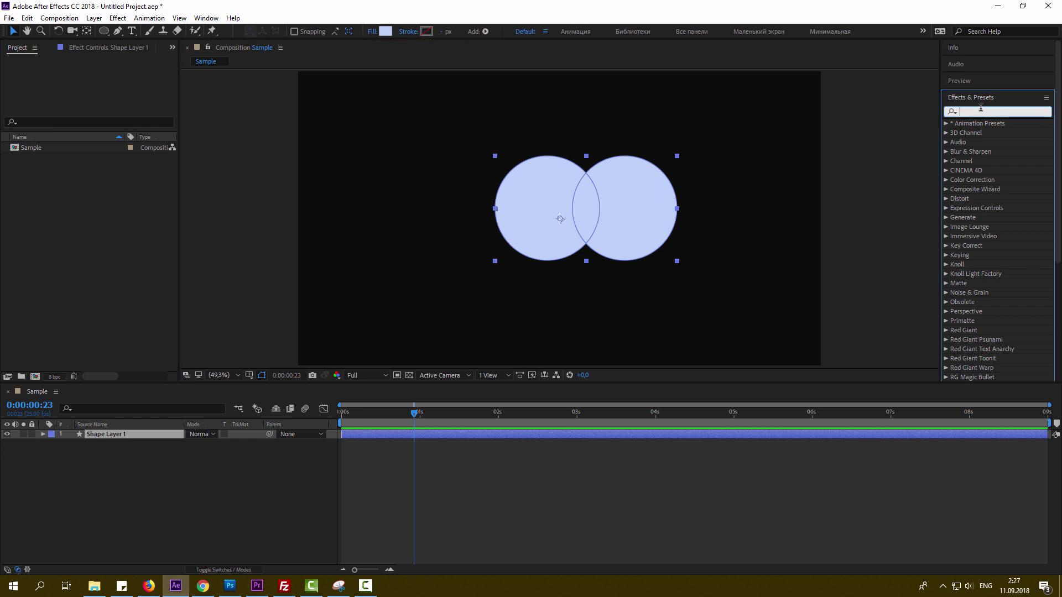
{"action": "type", "text": "fast blur"}
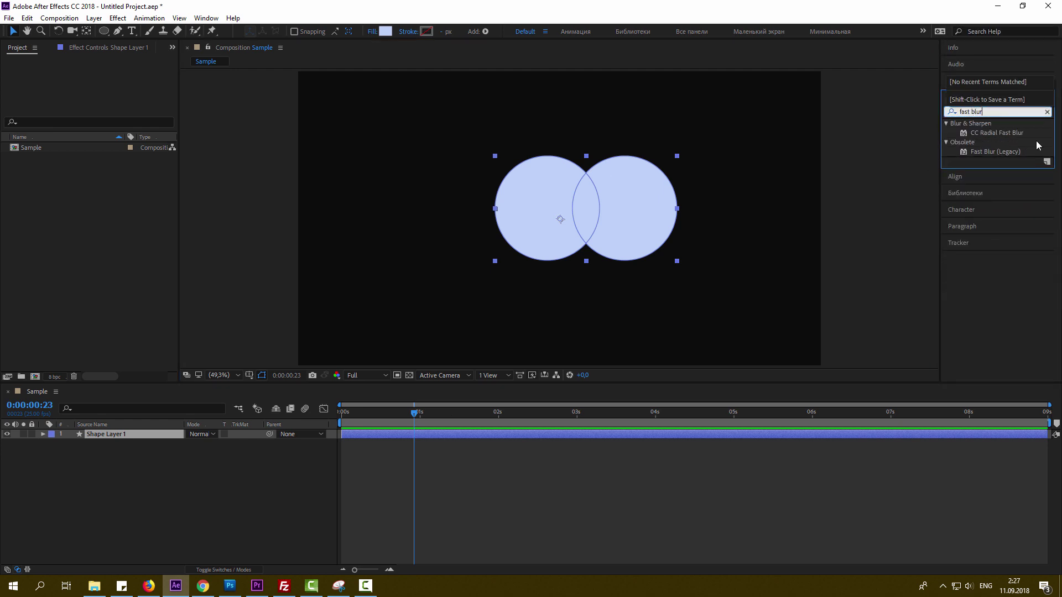
{"action": "left_click_drag", "start_coordinate": [995, 152], "coordinate": [163, 433]}
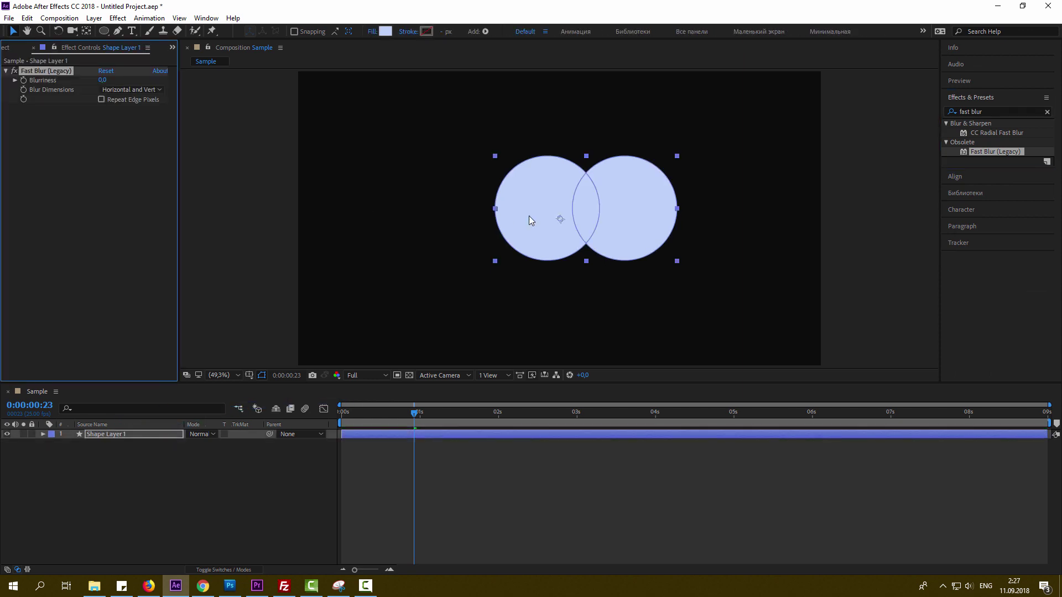
Set the Fast Blur's Blurriness to 50 and check the softened circles
{"action": "scroll", "coordinate": [530, 220], "scroll_direction": "up", "scroll_amount": 1}
{"action": "scroll", "coordinate": [529, 234], "scroll_direction": "up", "scroll_amount": 2}
{"action": "left_click", "coordinate": [103, 81]}
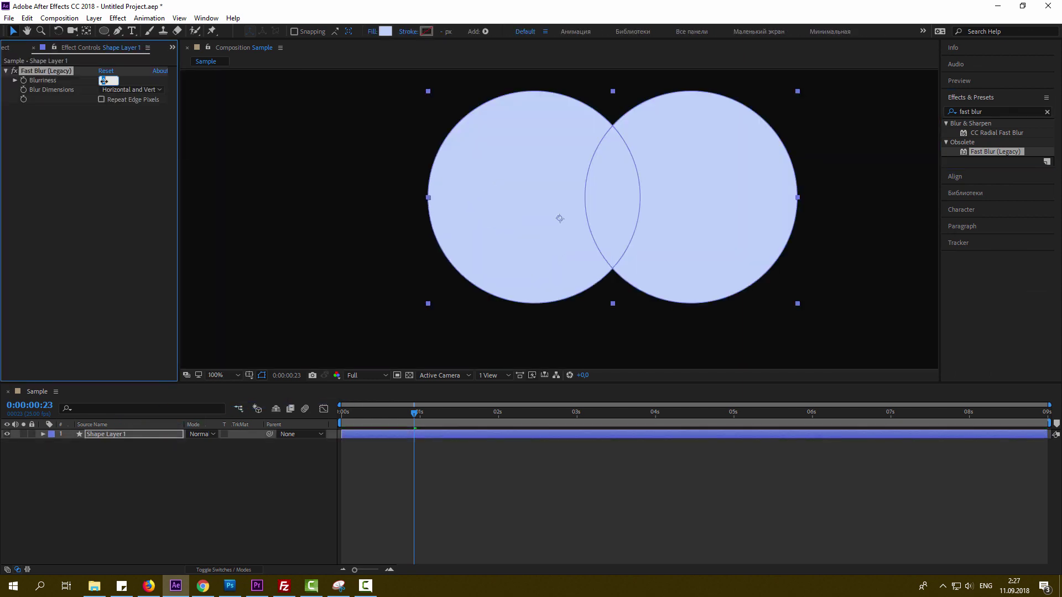
{"action": "type", "text": "50"}
{"action": "key", "text": "Return"}
{"action": "left_click", "coordinate": [517, 512]}
{"action": "scroll", "coordinate": [594, 285], "scroll_direction": "down", "scroll_amount": 4}
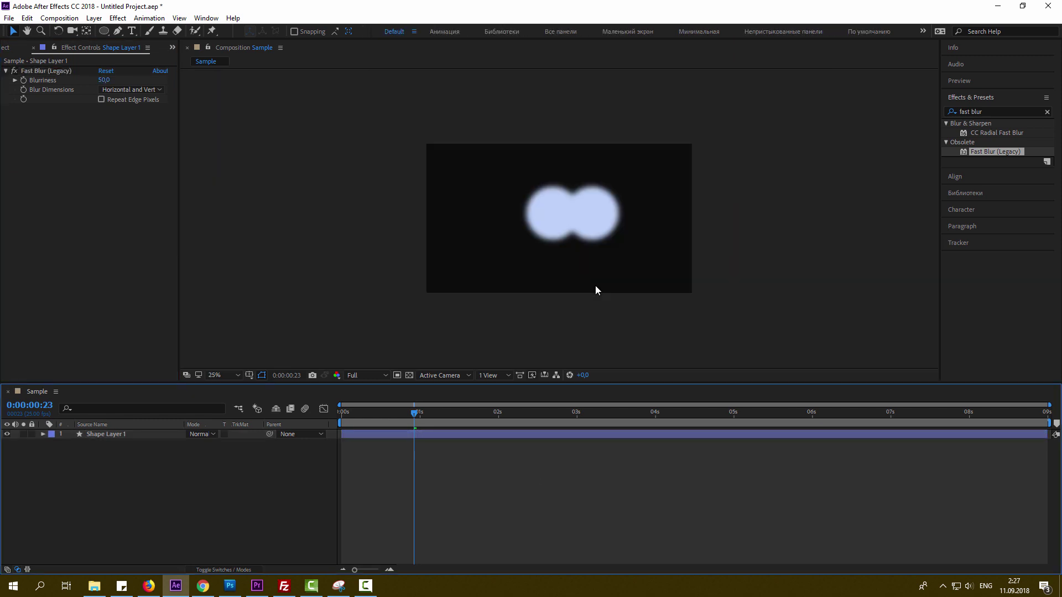
{"action": "scroll", "coordinate": [604, 300], "scroll_direction": "up", "scroll_amount": 2}
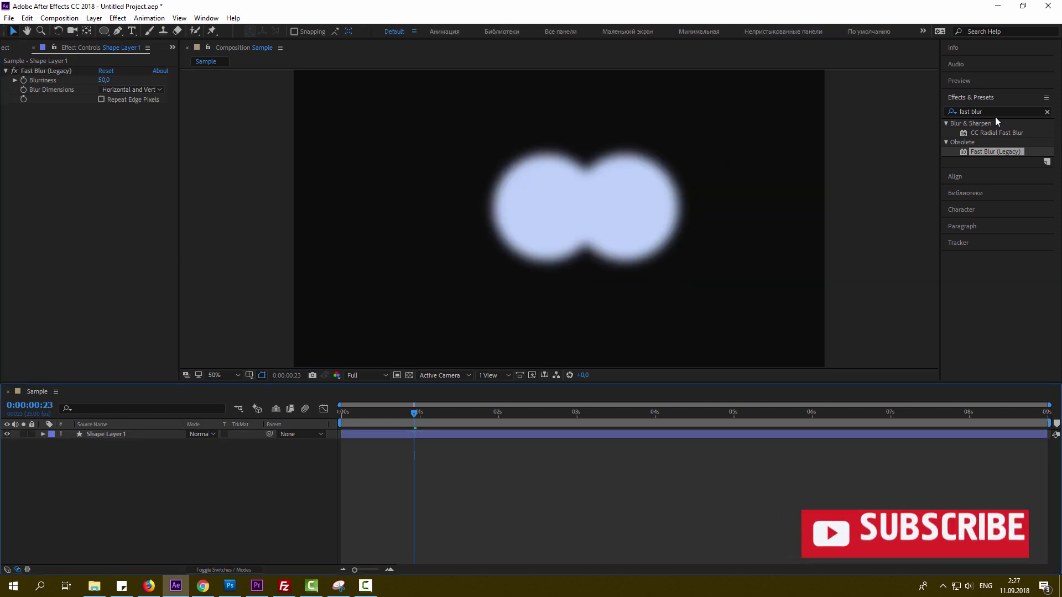
Apply the Simple Choker effect to Shape Layer 1 and set its Choke Matte to 100
{"action": "left_click", "coordinate": [967, 112]}
{"action": "type", "text": "simple choker"}
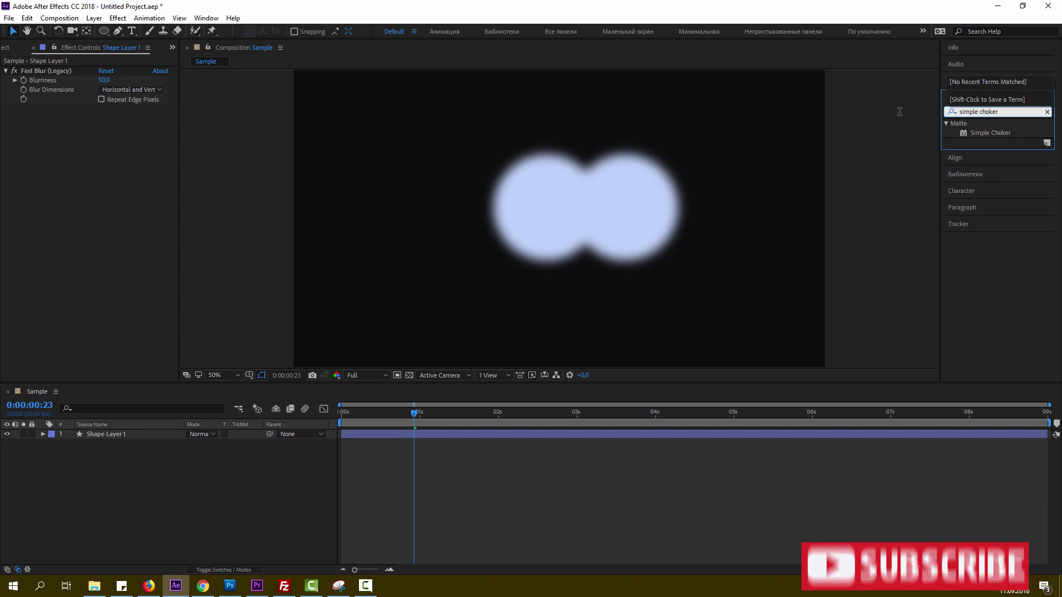
{"action": "left_click_drag", "start_coordinate": [979, 136], "coordinate": [125, 437]}
{"action": "scroll", "coordinate": [539, 206], "scroll_direction": "up", "scroll_amount": 2}
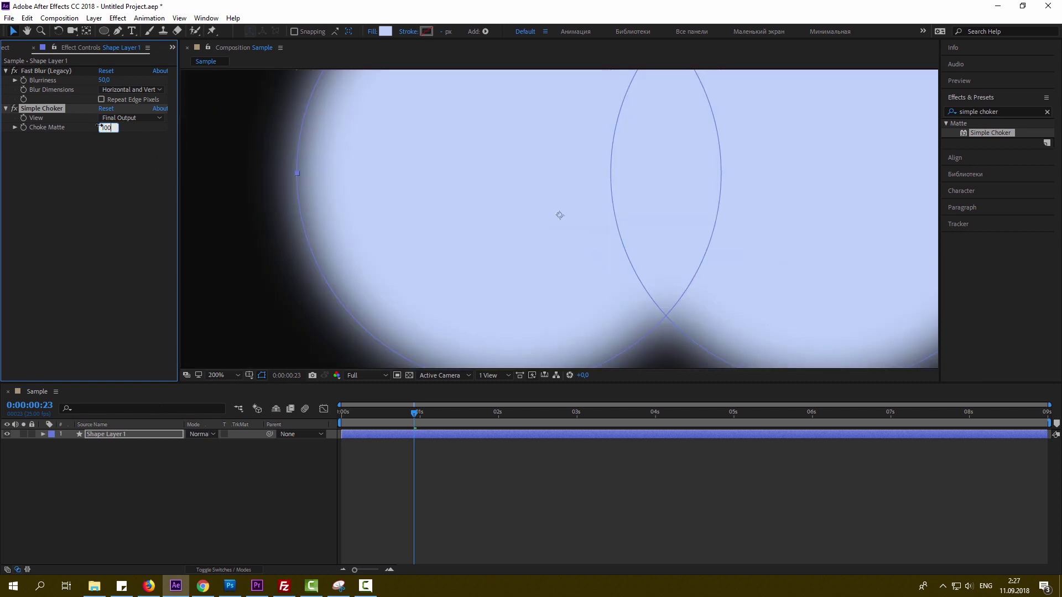
{"action": "key", "text": "Return"}
{"action": "scroll", "coordinate": [558, 255], "scroll_direction": "down", "scroll_amount": 1}
{"action": "left_click", "coordinate": [602, 479]}
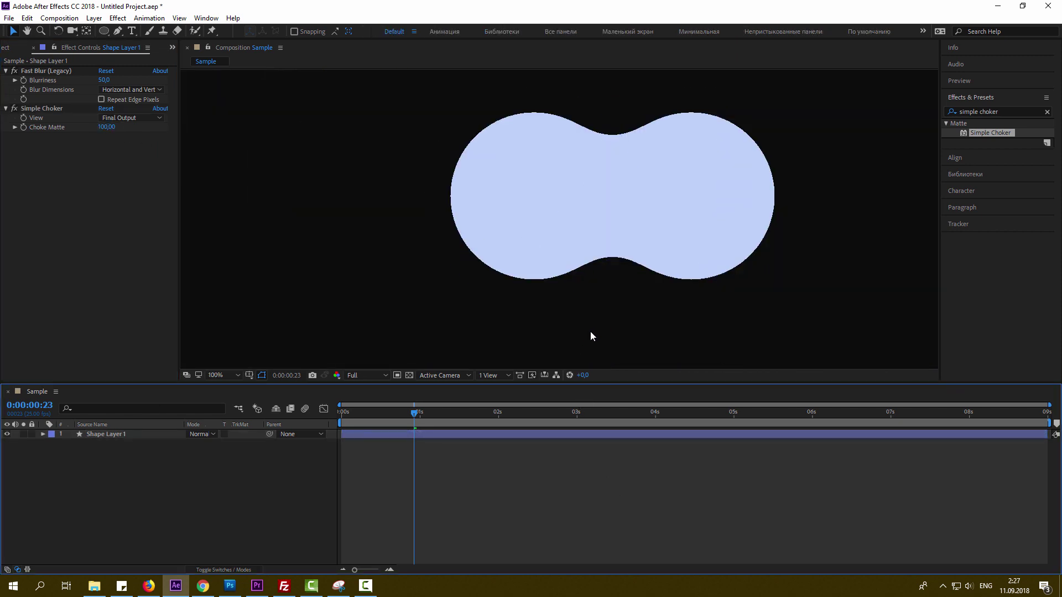
Return to the start of the timeline, show the layer switches and enable motion blur for Shape Layer 1 and the composition
{"action": "left_click_drag", "start_coordinate": [411, 415], "coordinate": [340, 407]}
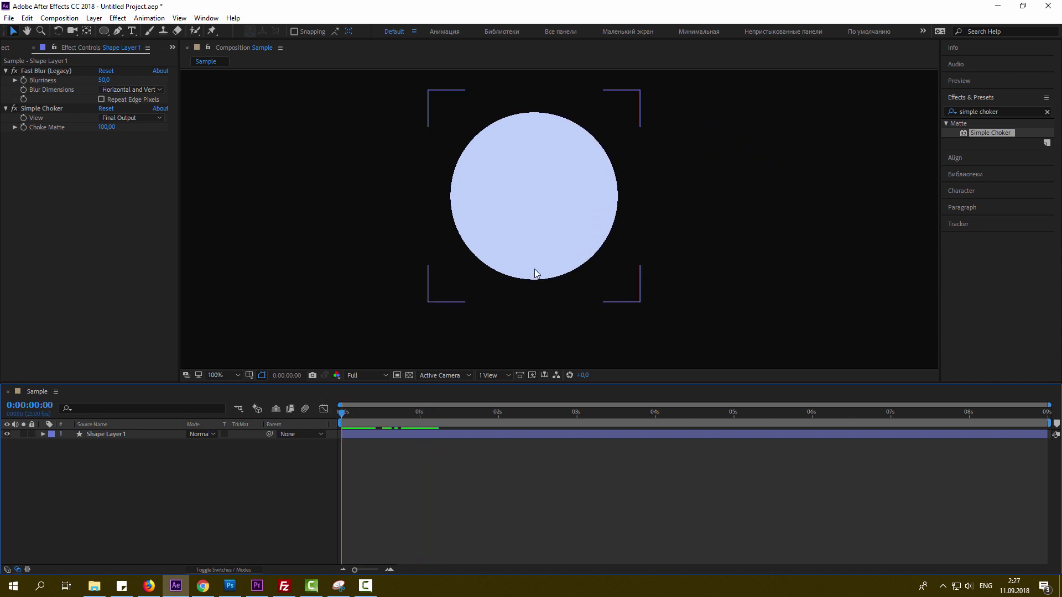
{"action": "scroll", "coordinate": [534, 270], "scroll_direction": "down", "scroll_amount": 2}
{"action": "scroll", "coordinate": [580, 284], "scroll_direction": "up", "scroll_amount": 2}
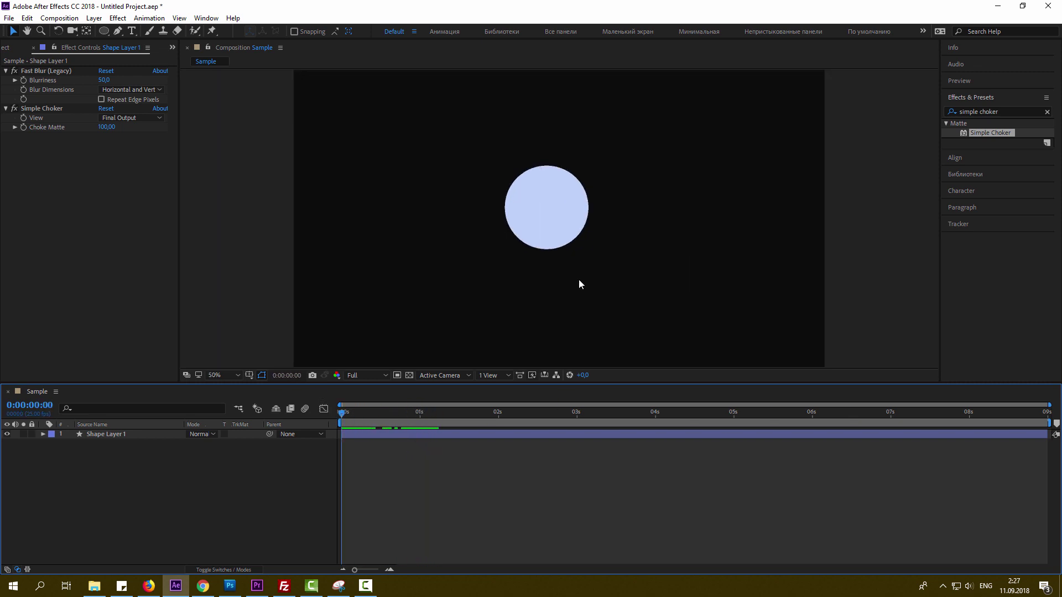
{"action": "left_click", "coordinate": [246, 570]}
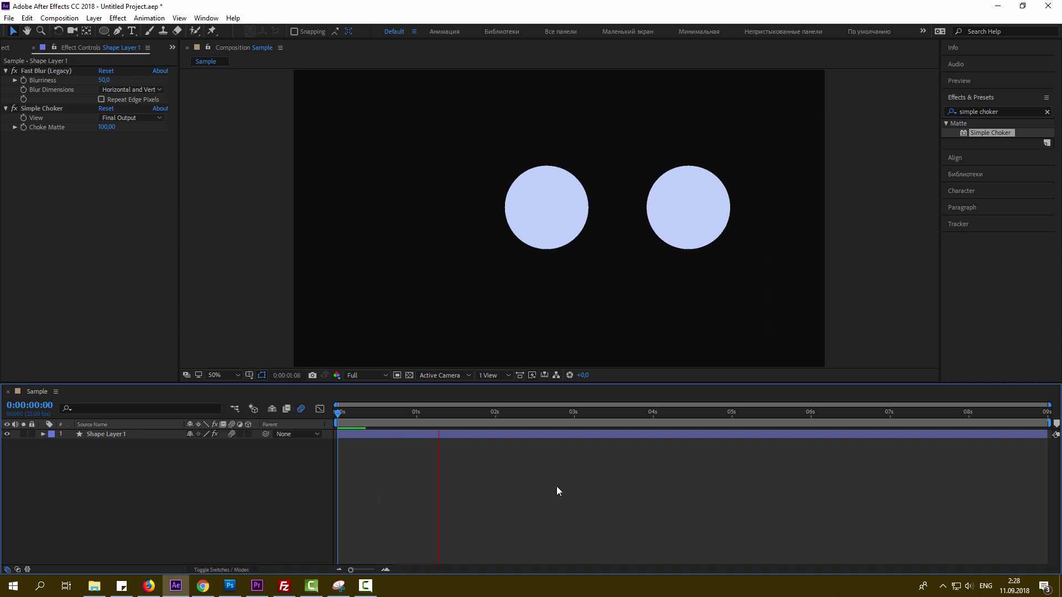
Go to 0:00:01:05 and duplicate the Ellipse 2 group with its keyframes inside Shape Layer 1
{"action": "left_click", "coordinate": [498, 412]}
{"action": "left_click_drag", "start_coordinate": [499, 414], "coordinate": [432, 411]}
{"action": "left_click", "coordinate": [578, 228]}
{"action": "left_click", "coordinate": [43, 434]}
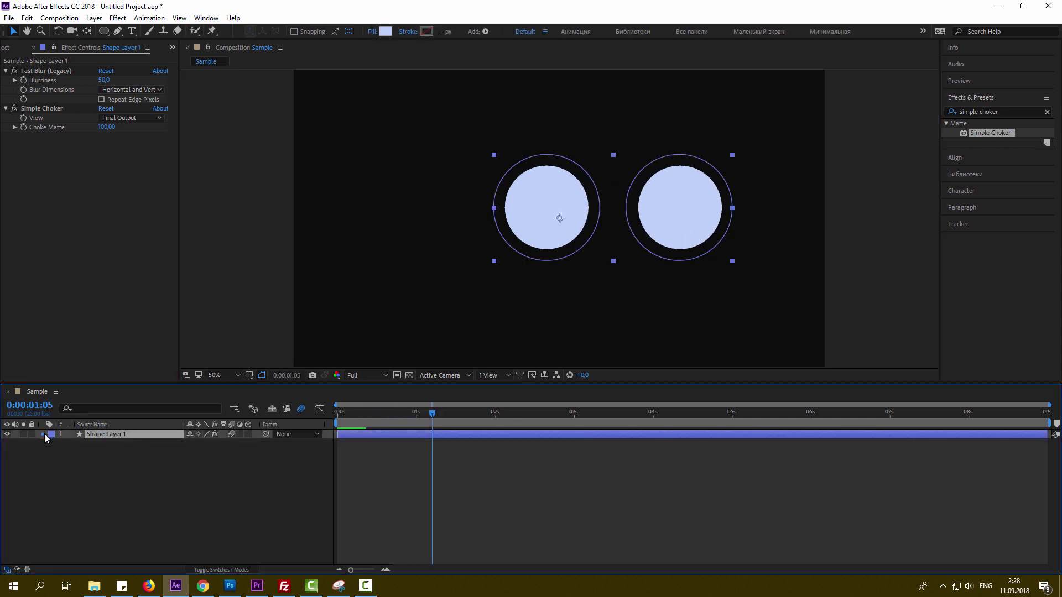
{"action": "left_click", "coordinate": [71, 491]}
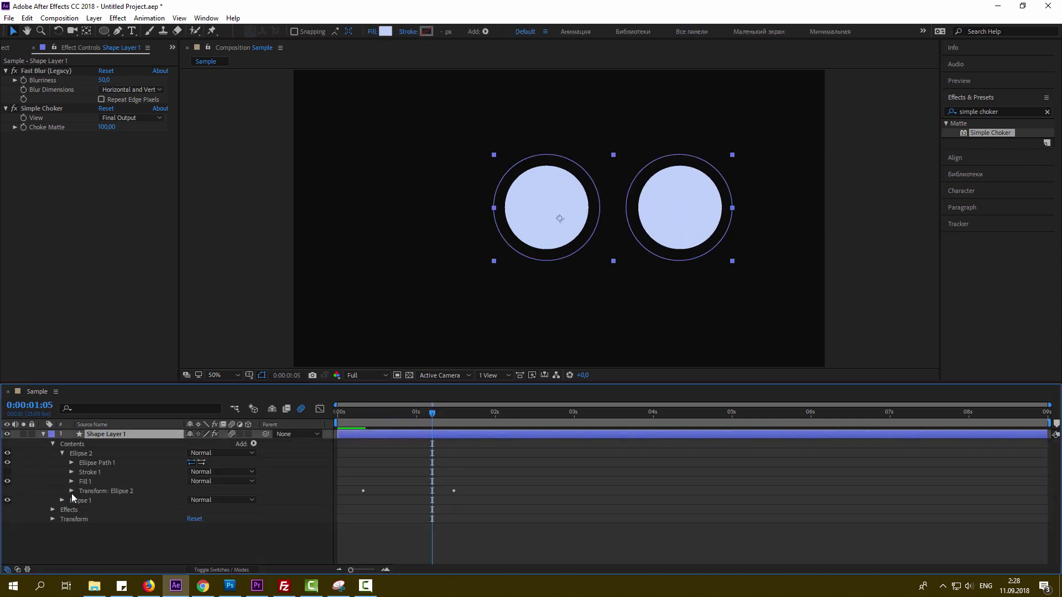
{"action": "left_click", "coordinate": [62, 454]}
{"action": "left_click", "coordinate": [80, 453]}
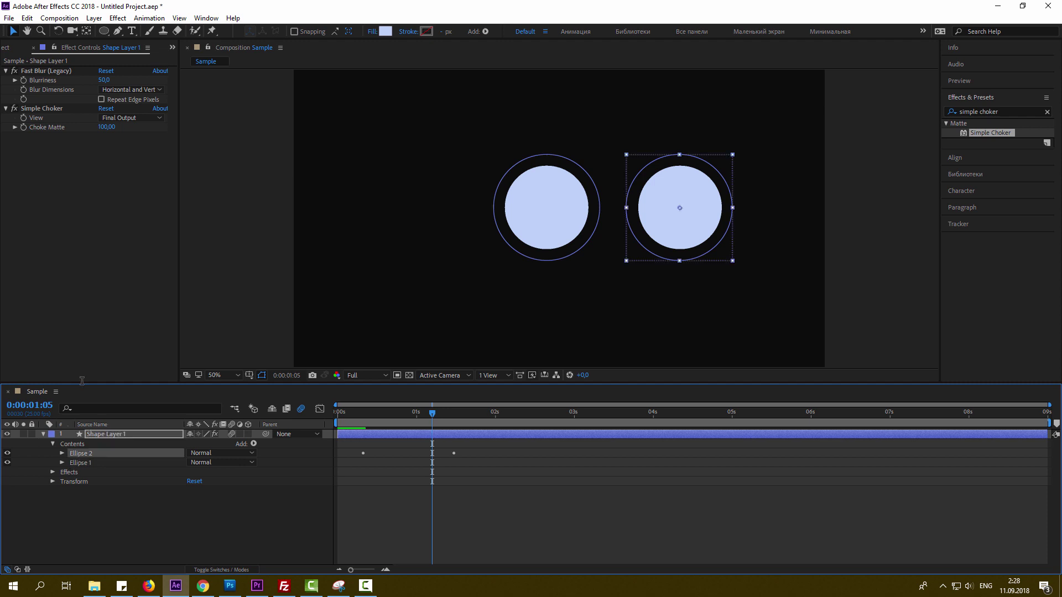
{"action": "left_click", "coordinate": [26, 17]}
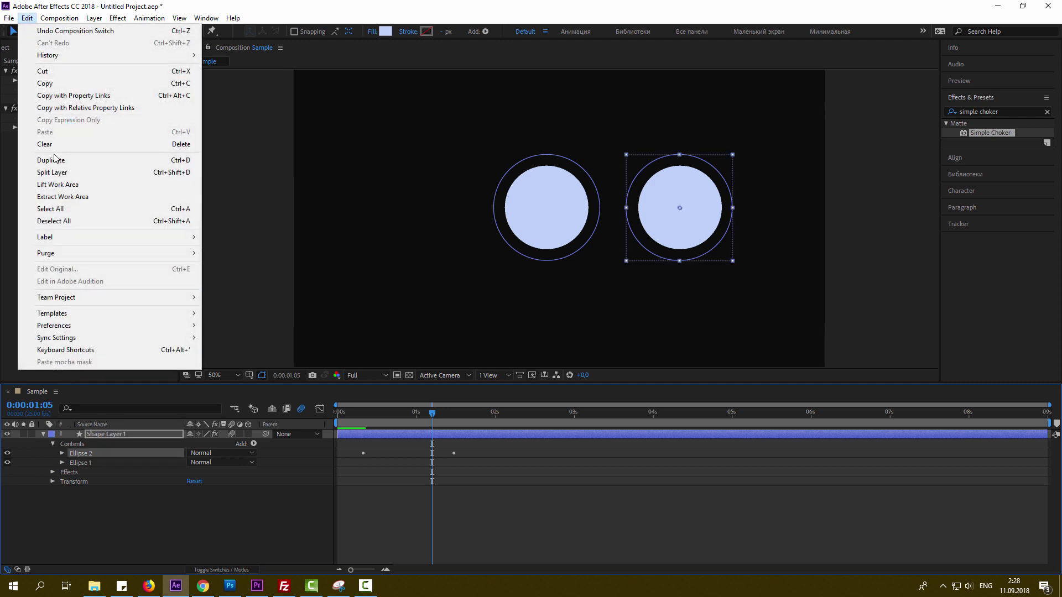
{"action": "left_click", "coordinate": [51, 160]}
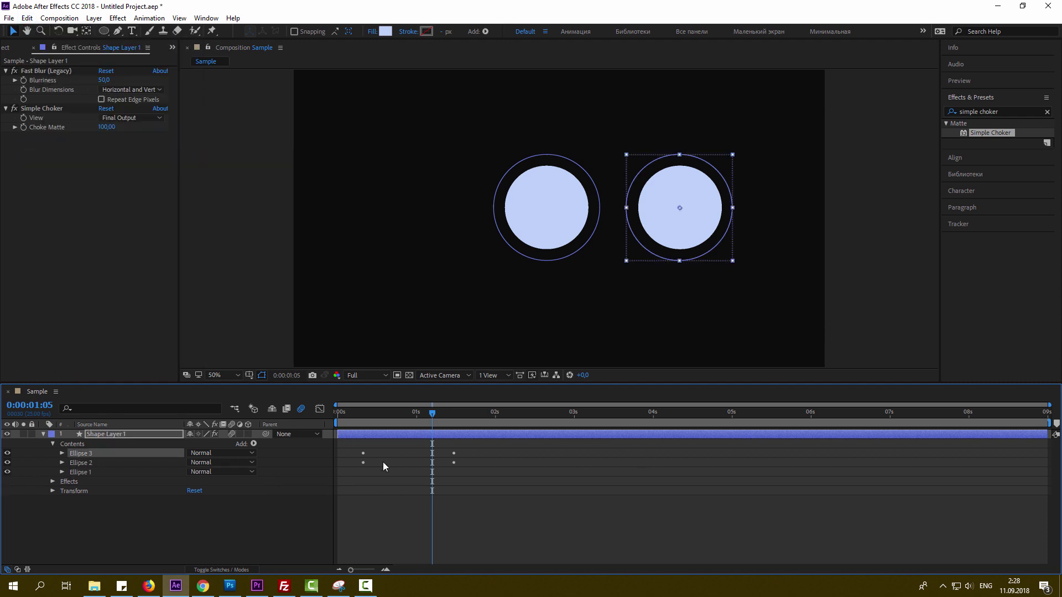
Add a Position keyframe for Ellipse 3 at 0:00:01:14
{"action": "left_click_drag", "start_coordinate": [429, 418], "coordinate": [460, 423]}
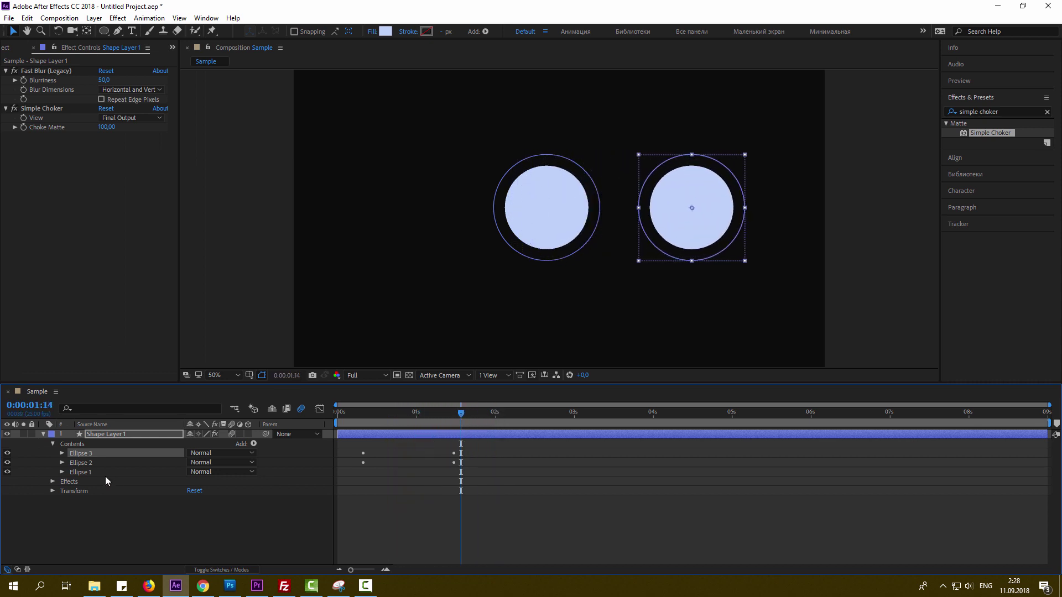
{"action": "left_click", "coordinate": [61, 454]}
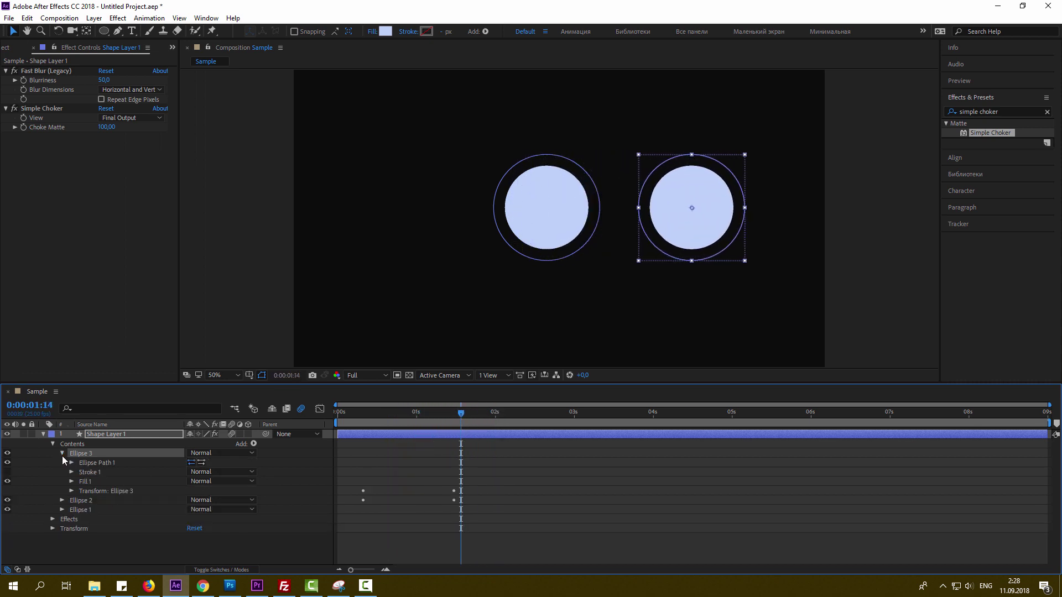
{"action": "left_click", "coordinate": [71, 491]}
{"action": "left_click", "coordinate": [15, 509]}
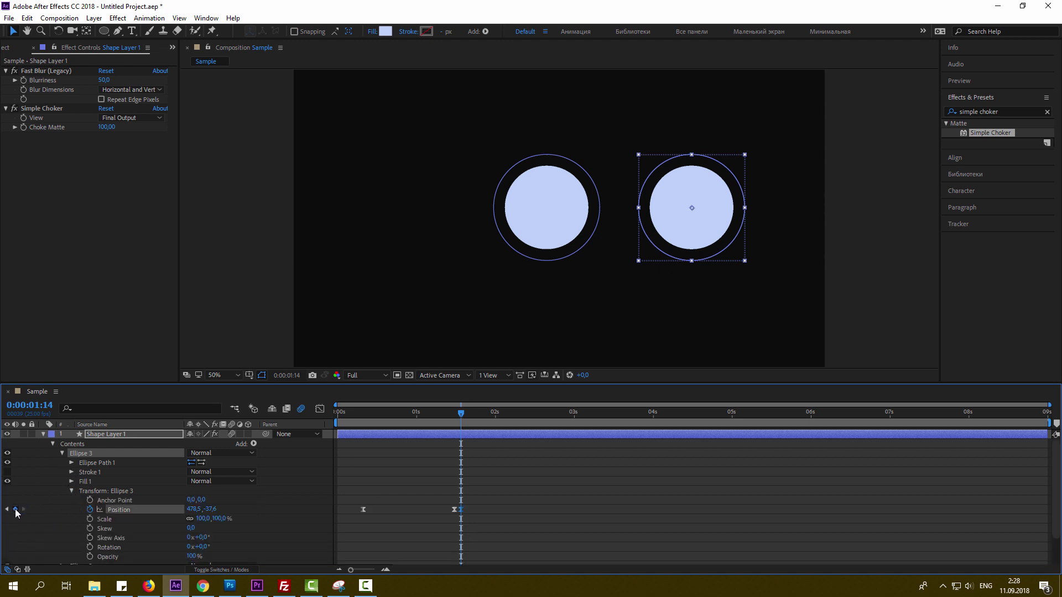
At 0:00:02:06, move Ellipse 3 below and between the other two circles, to about 210.5, 328.4, and collapse the layer
{"action": "left_click_drag", "start_coordinate": [460, 413], "coordinate": [514, 414]}
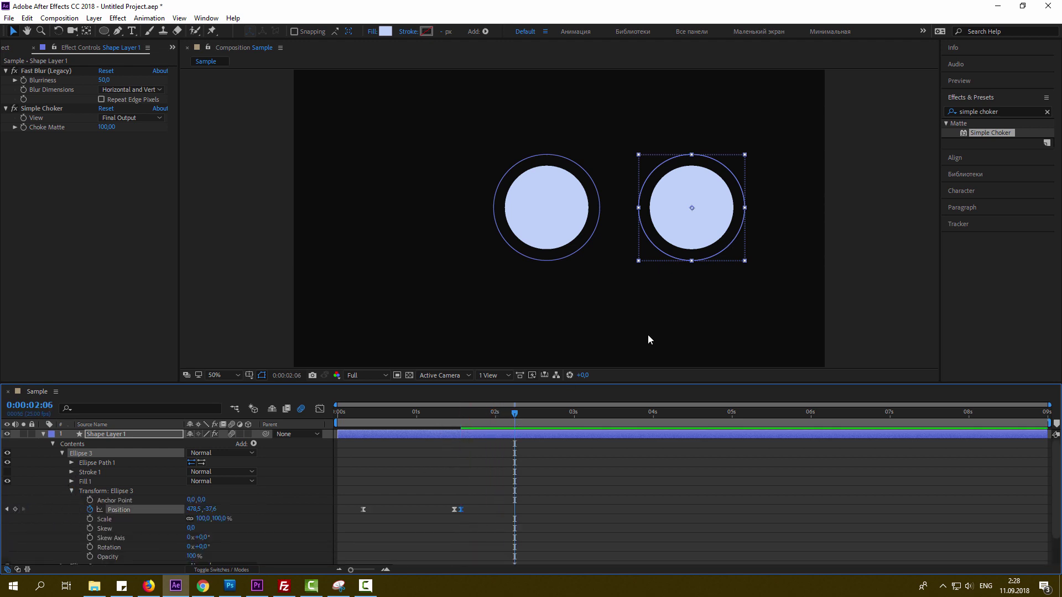
{"action": "key", "text": "space"}
{"action": "left_click_drag", "start_coordinate": [647, 305], "coordinate": [603, 252]}
{"action": "left_click_drag", "start_coordinate": [659, 166], "coordinate": [598, 259]}
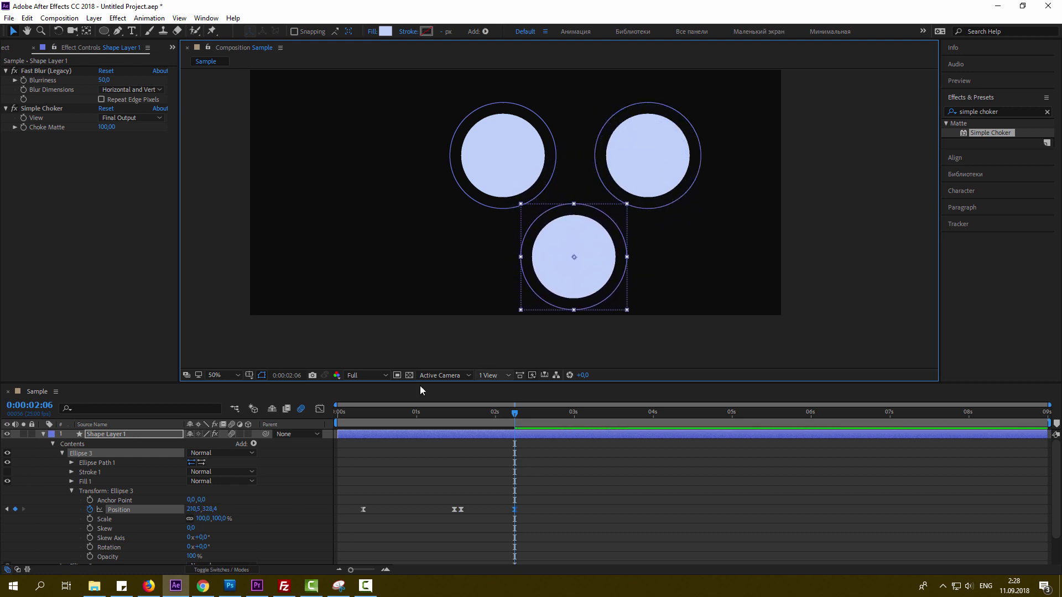
{"action": "left_click", "coordinate": [43, 434]}
{"action": "left_click", "coordinate": [142, 478]}
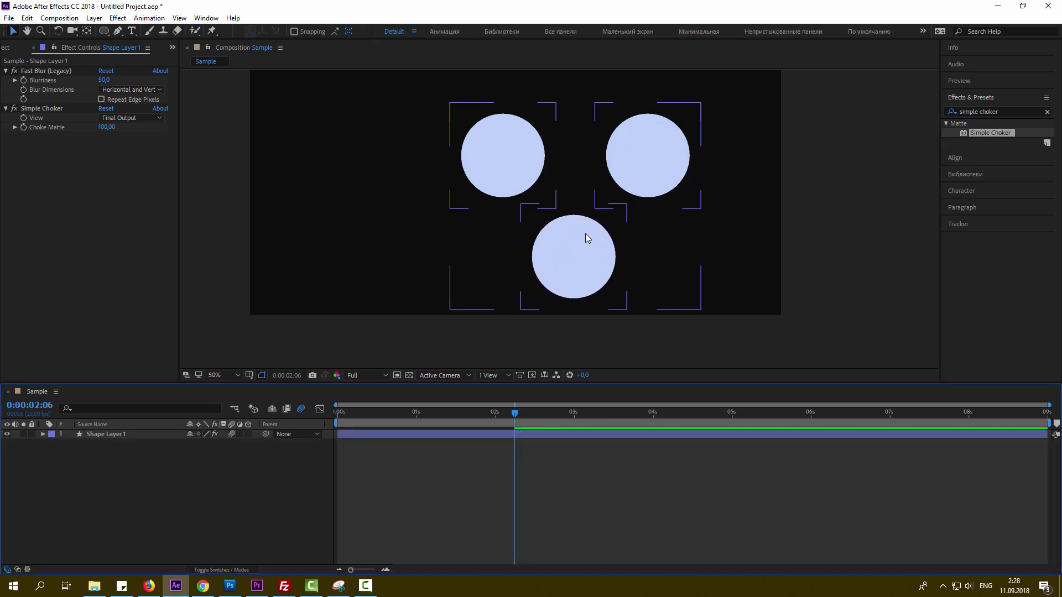
Fit the whole composition in the viewer and deselect Shape Layer 1
{"action": "left_click", "coordinate": [598, 248]}
{"action": "key", "text": "space"}
{"action": "left_click_drag", "start_coordinate": [552, 233], "coordinate": [600, 276]}
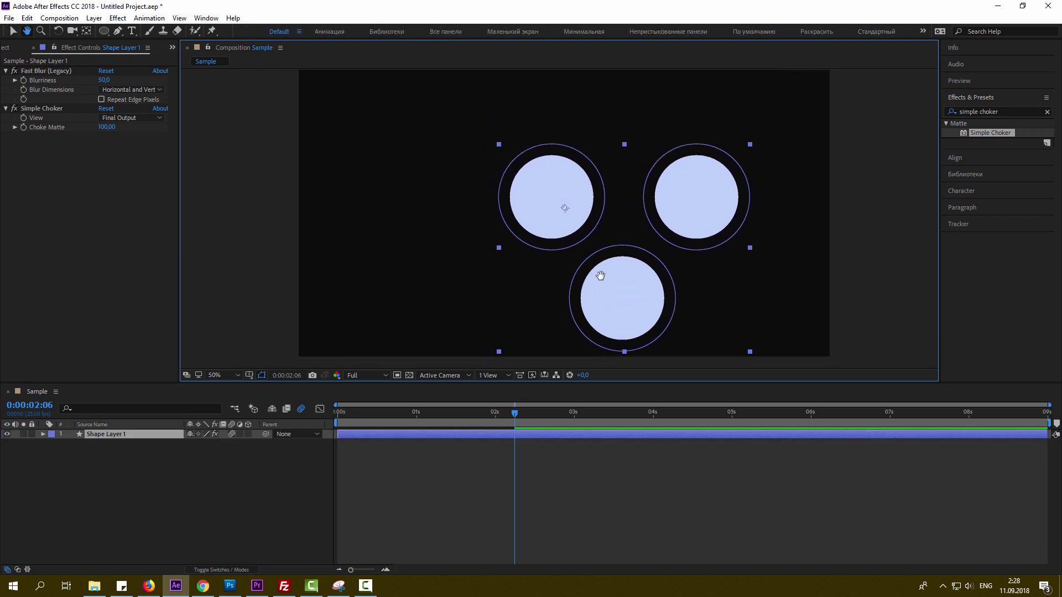
{"action": "left_click", "coordinate": [238, 375]}
{"action": "left_click", "coordinate": [279, 175]}
{"action": "left_click_drag", "start_coordinate": [550, 228], "coordinate": [486, 188]}
{"action": "left_click", "coordinate": [131, 532]}
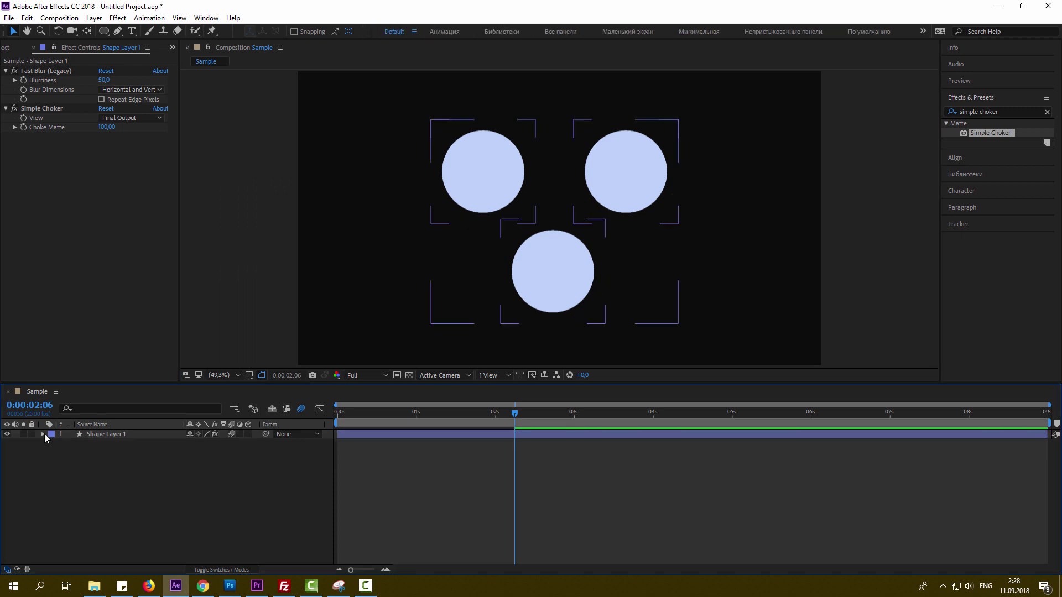
Set the fill colour of all three circles in Shape Layer 1 to light blue 57CEFF
{"action": "left_click", "coordinate": [460, 159]}
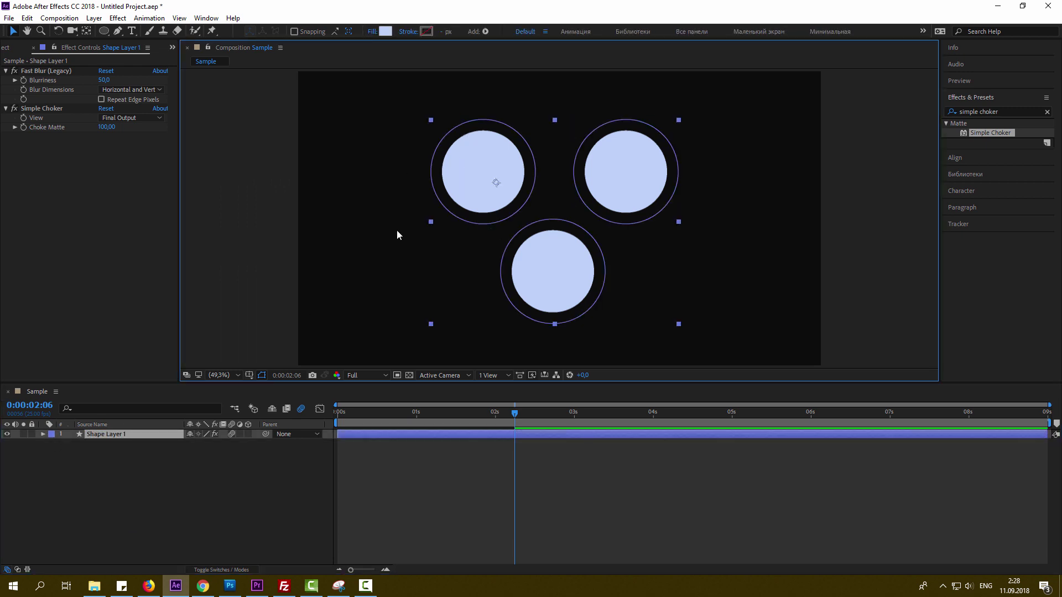
{"action": "left_click", "coordinate": [386, 32]}
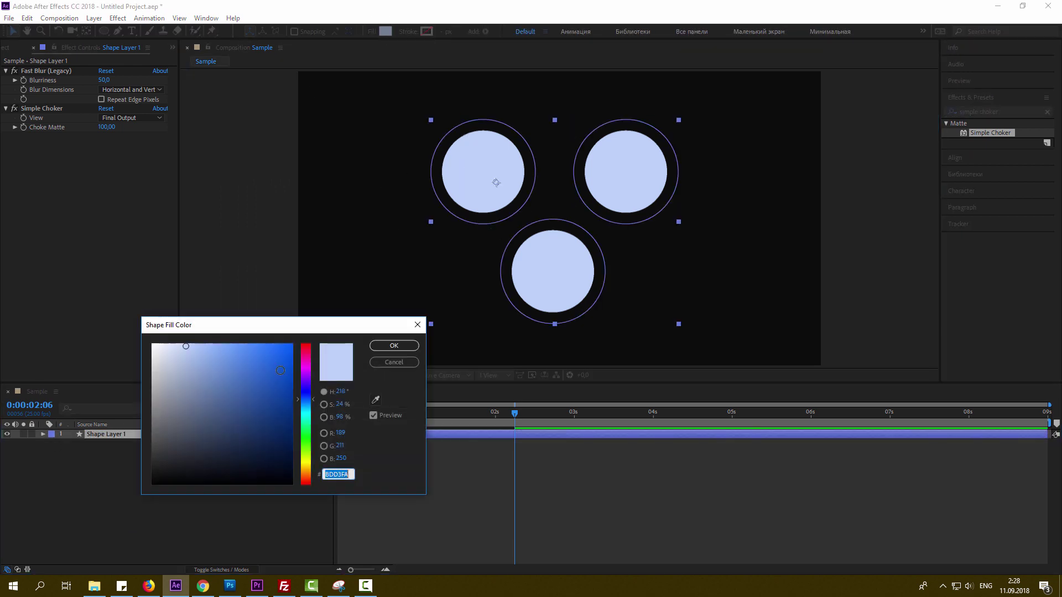
{"action": "left_click", "coordinate": [305, 412]}
{"action": "left_click_drag", "start_coordinate": [257, 353], "coordinate": [244, 344]}
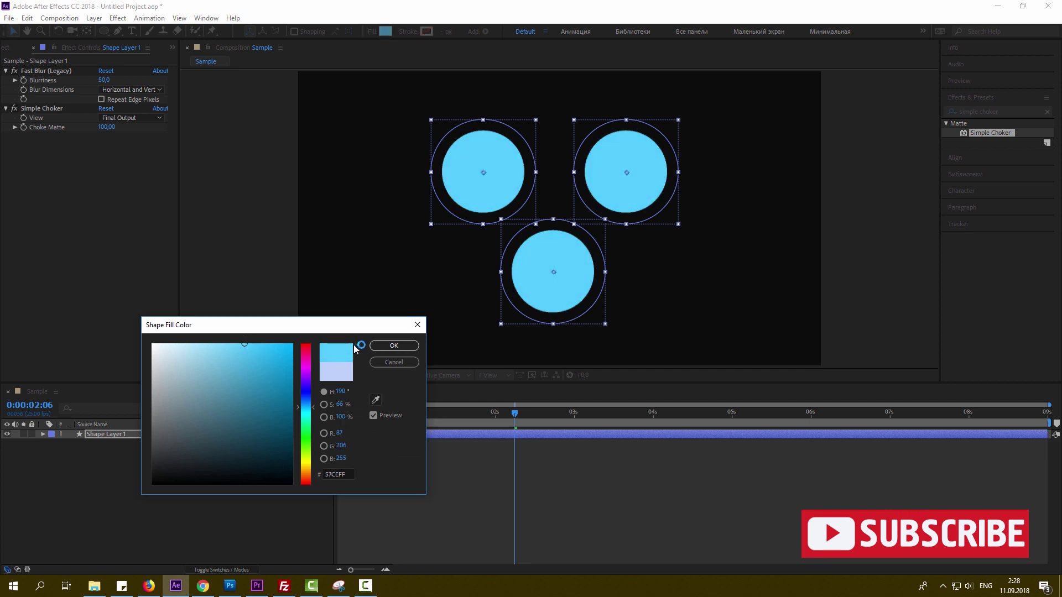
{"action": "left_click", "coordinate": [393, 346]}
Expand Shape Layer 1, collapse Ellipse 3 and change the fill of Ellipse 1 to a deeper blue
{"action": "left_click", "coordinate": [43, 434]}
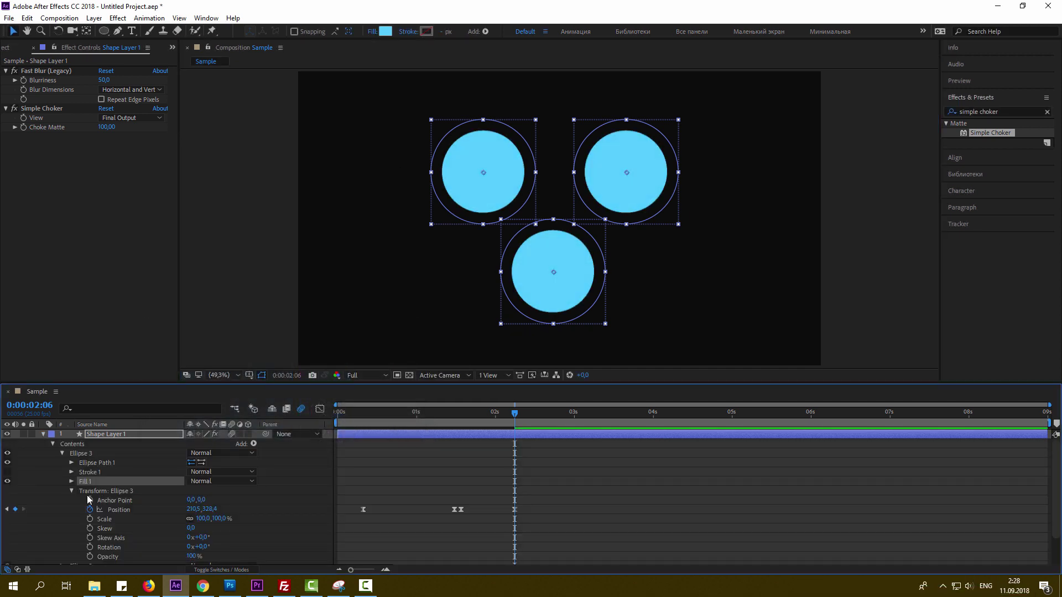
{"action": "left_click", "coordinate": [71, 491]}
{"action": "left_click", "coordinate": [80, 519]}
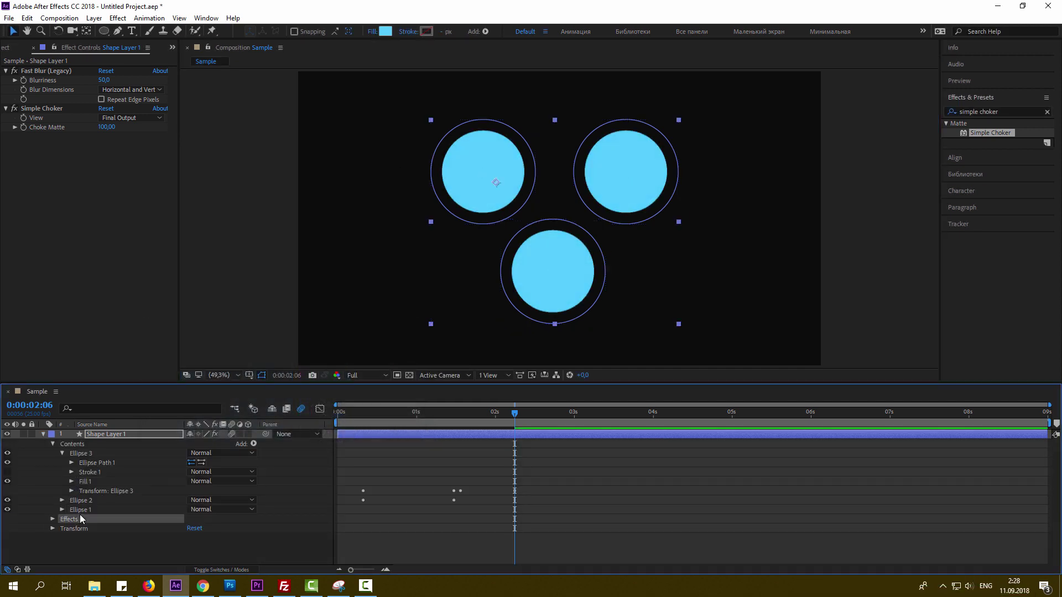
{"action": "left_click", "coordinate": [62, 453]}
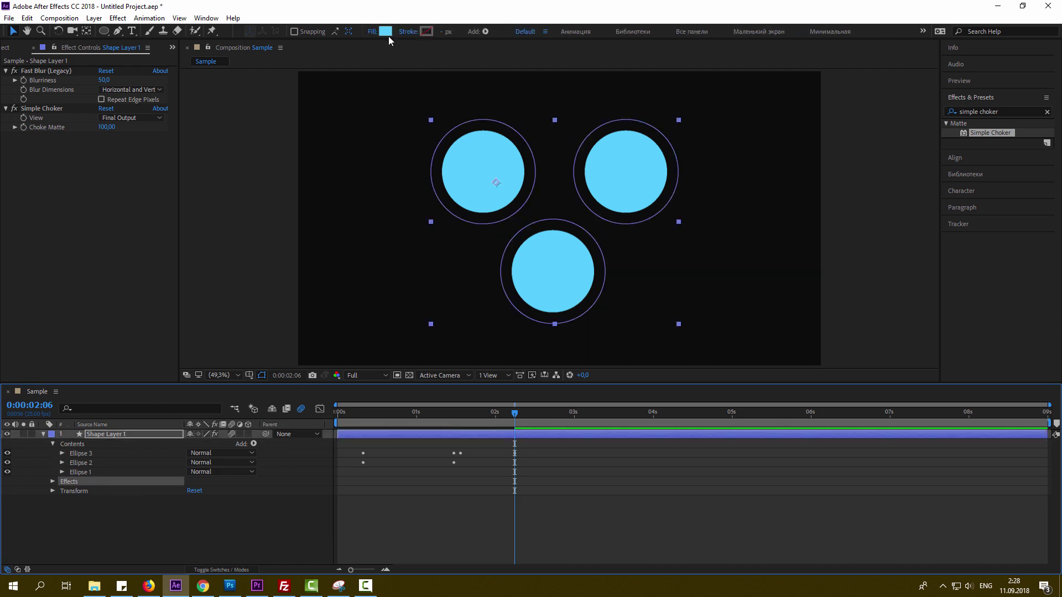
{"action": "left_click", "coordinate": [90, 472]}
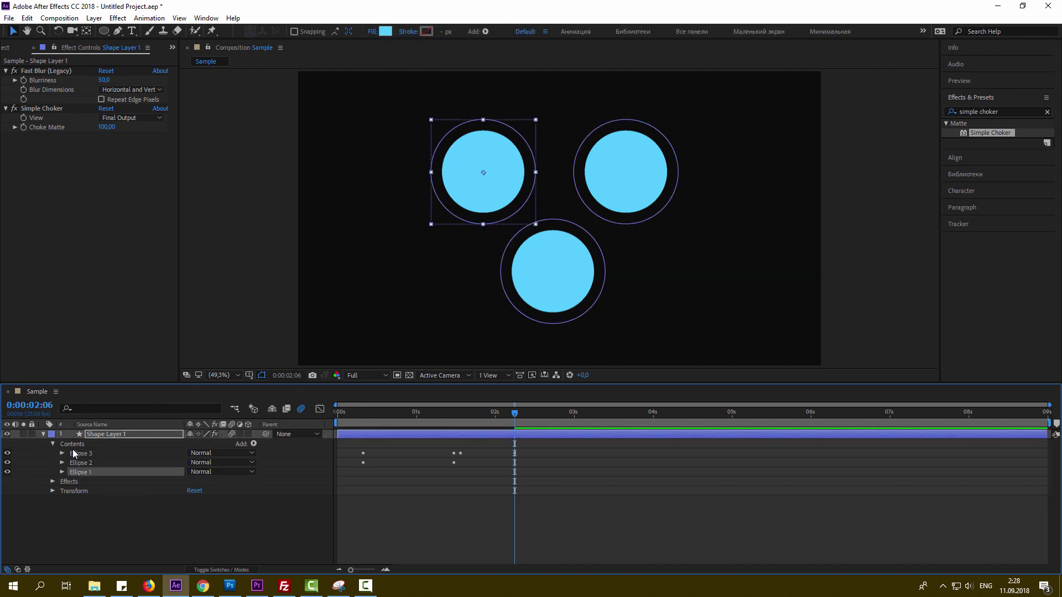
{"action": "left_click", "coordinate": [385, 31]}
{"action": "left_click", "coordinate": [306, 357]}
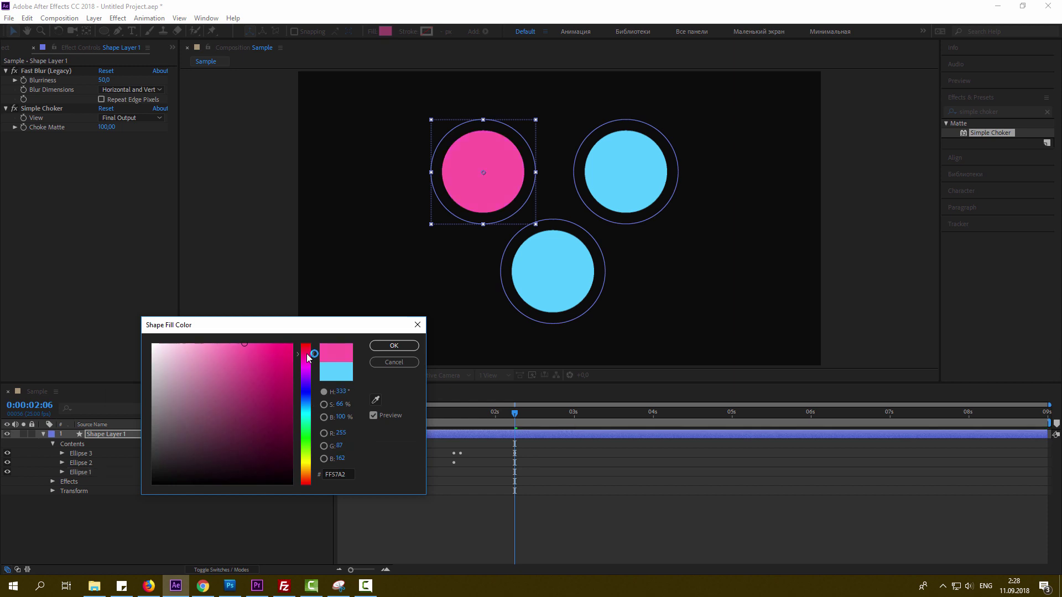
{"action": "left_click_drag", "start_coordinate": [307, 413], "coordinate": [306, 406]}
{"action": "left_click_drag", "start_coordinate": [273, 362], "coordinate": [265, 345]}
{"action": "left_click", "coordinate": [392, 346]}
{"action": "left_click", "coordinate": [82, 471]}
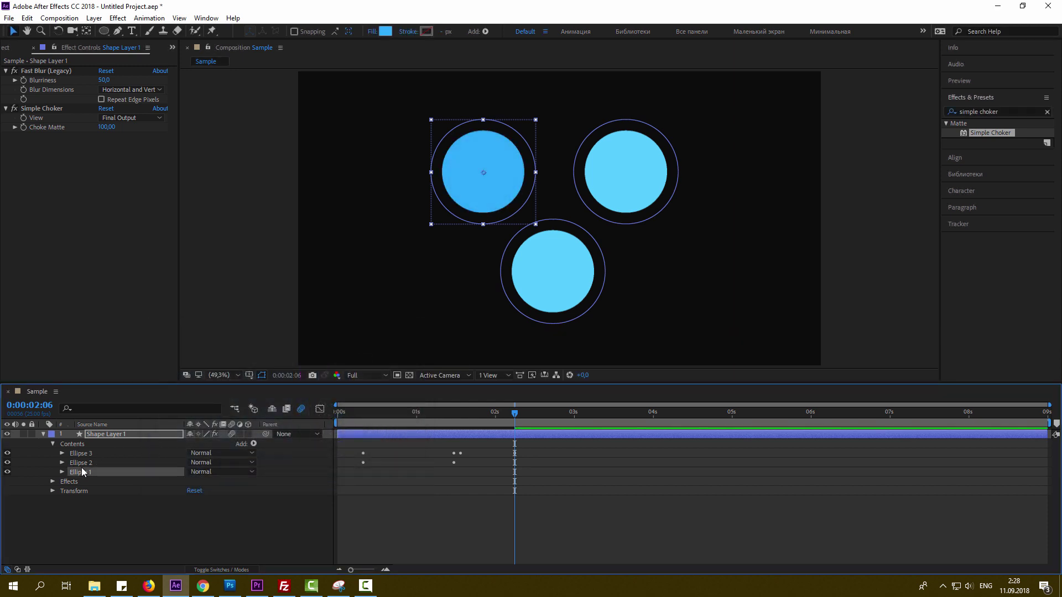
Change the fill colour of Ellipse 2 to red
{"action": "left_click", "coordinate": [81, 462]}
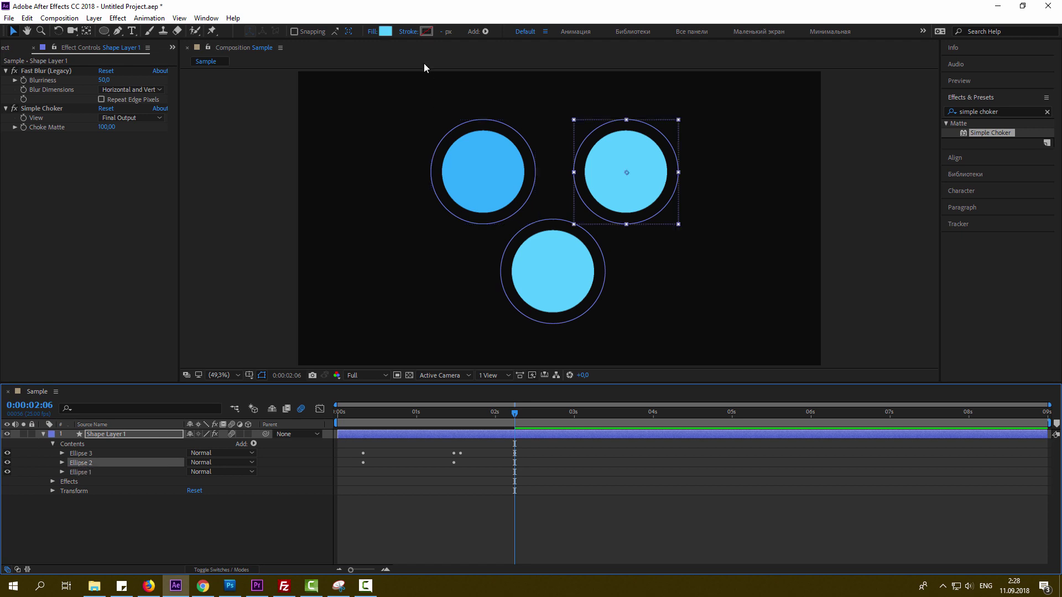
{"action": "left_click", "coordinate": [385, 31]}
{"action": "left_click_drag", "start_coordinate": [305, 366], "coordinate": [257, 347]}
{"action": "left_click", "coordinate": [393, 345]}
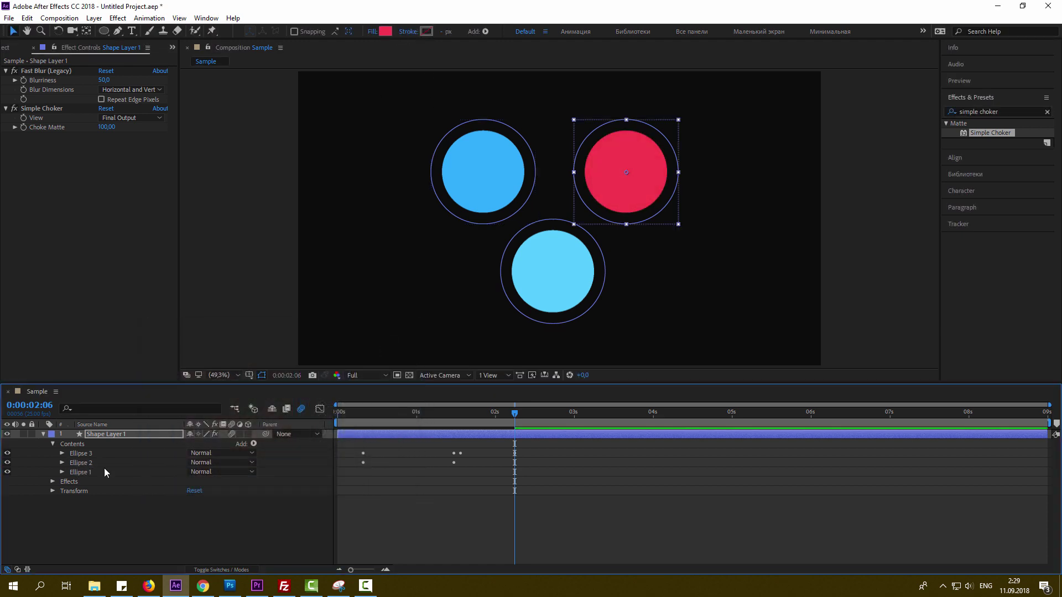
Set the fill of Ellipse 3 to bright green 52FF52, collapse the layer and preview the coloured circles
{"action": "left_click", "coordinate": [77, 454]}
{"action": "left_click", "coordinate": [385, 31]}
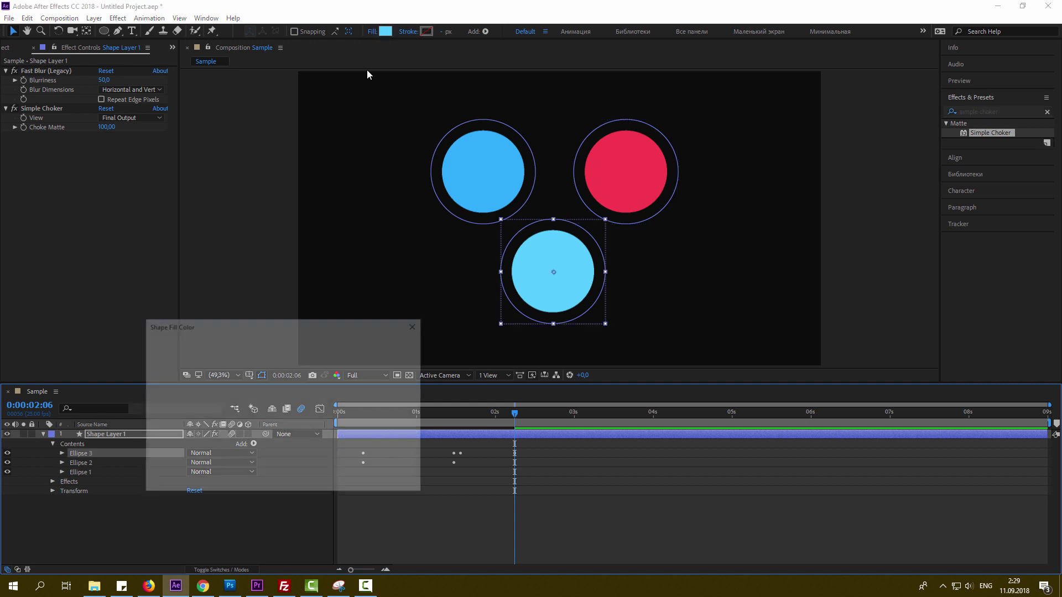
{"action": "left_click_drag", "start_coordinate": [305, 409], "coordinate": [305, 437]}
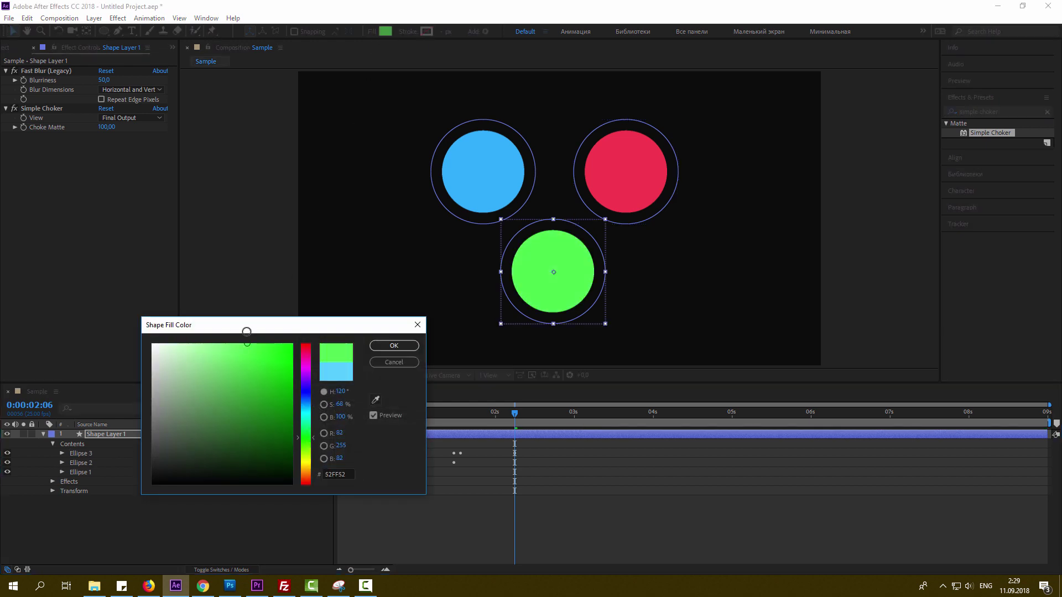
{"action": "left_click", "coordinate": [394, 345]}
{"action": "left_click", "coordinate": [44, 434]}
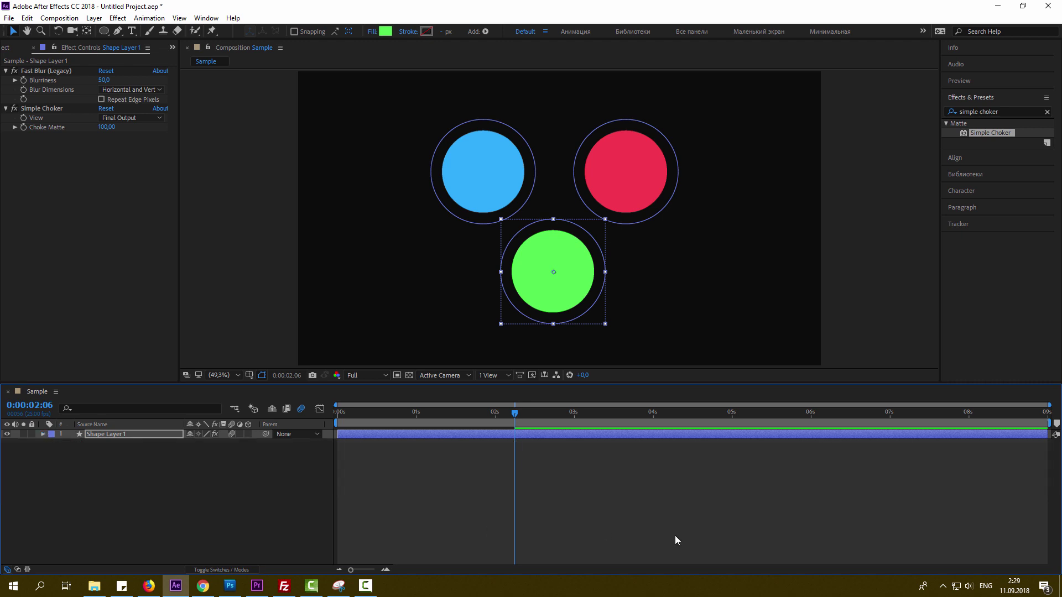
{"action": "left_click", "coordinate": [685, 487]}
{"action": "key", "text": "space"}
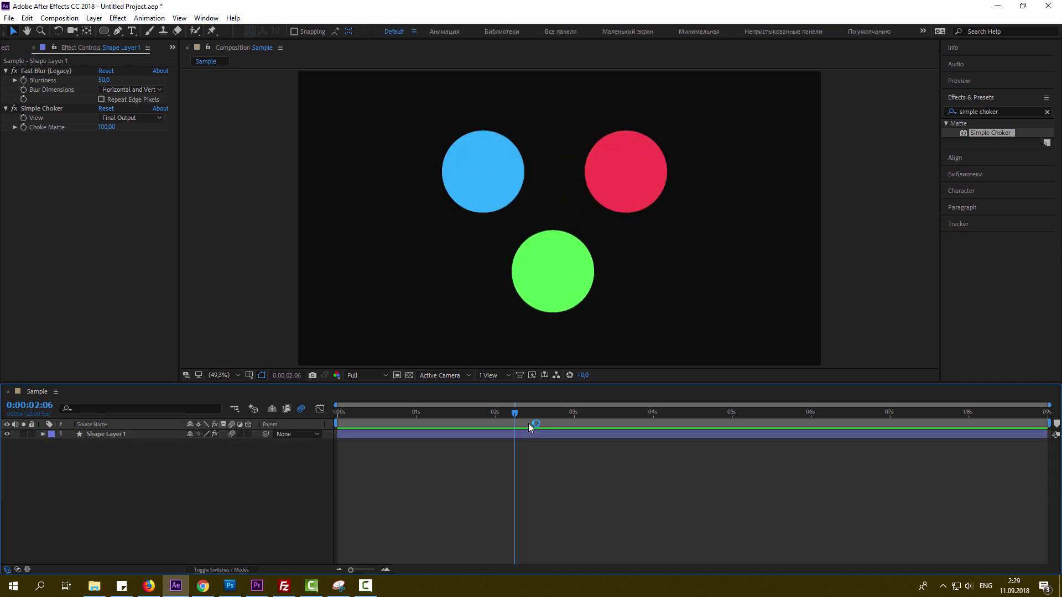
Keyframe Shape Layer 1's Rotation from 0° at 0:00:02:10 to one full turn at 0:00:02:24 and preview the spin
{"action": "mouse_move", "coordinate": [528, 426]}
{"action": "left_mouse_down"}
{"action": "mouse_move", "coordinate": [363, 419]}
{"action": "mouse_move", "coordinate": [526, 412]}
{"action": "left_mouse_up"}
{"action": "left_click", "coordinate": [108, 433]}
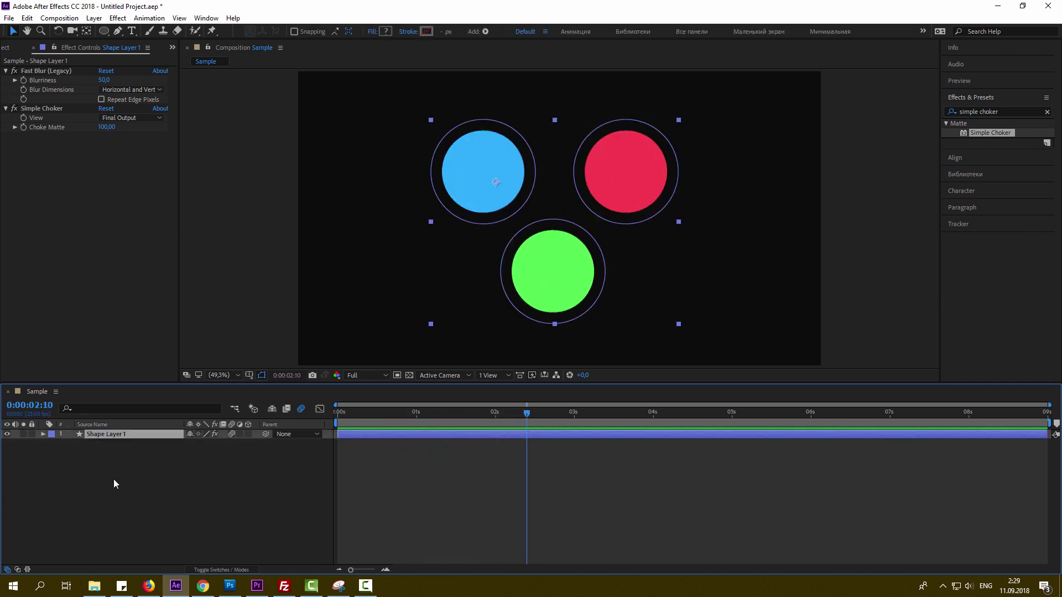
{"action": "left_click", "coordinate": [72, 444]}
{"action": "key", "text": "space"}
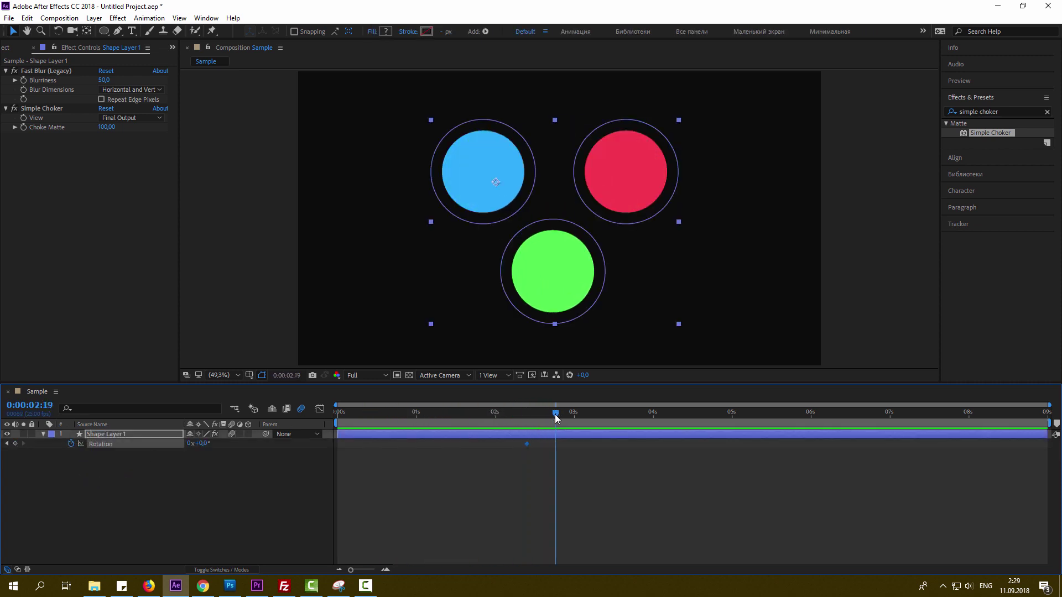
{"action": "left_click", "coordinate": [191, 443]}
{"action": "left_click", "coordinate": [613, 466]}
{"action": "key", "text": "space"}
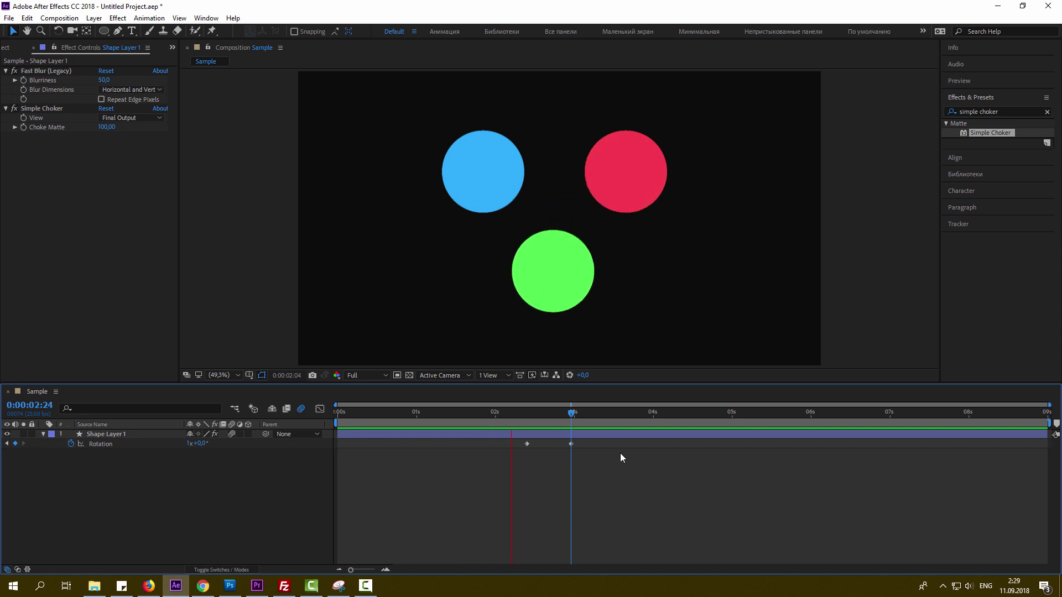
At 0:00:00:00, centre Shape Layer 1's anchor point on the circle using Animation Composer's Anchor Point Mover
{"action": "left_click_drag", "start_coordinate": [521, 412], "coordinate": [337, 413]}
{"action": "left_click", "coordinate": [389, 434]}
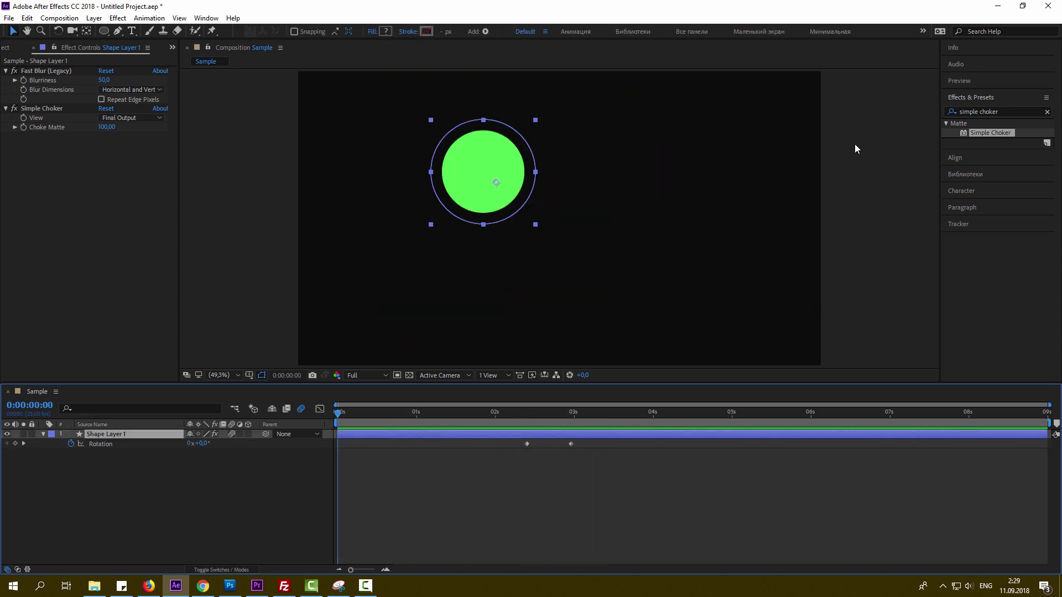
{"action": "left_click", "coordinate": [211, 18]}
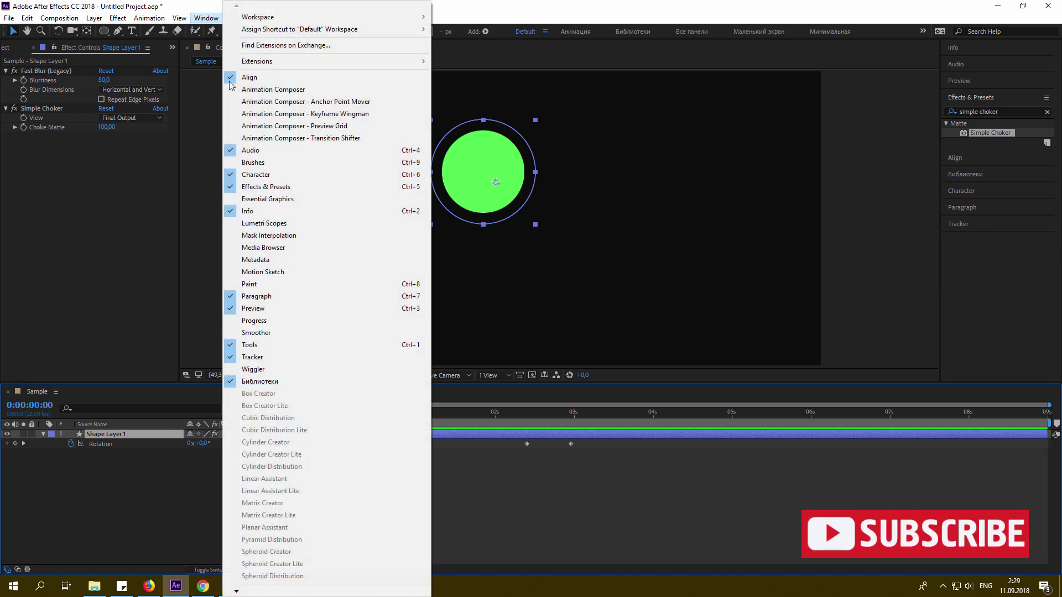
{"action": "left_click", "coordinate": [354, 101]}
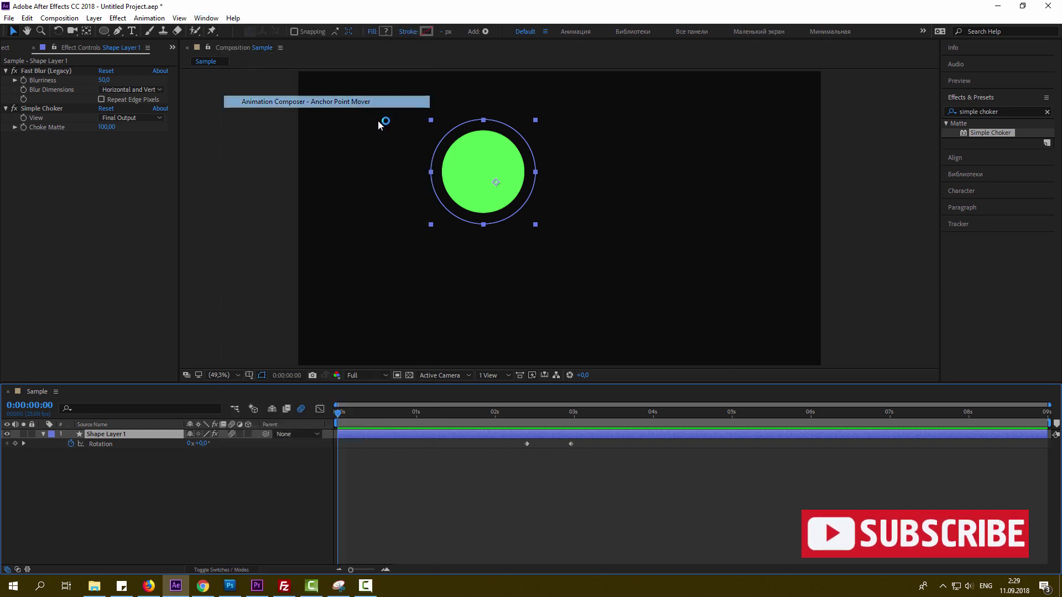
{"action": "left_click", "coordinate": [469, 515]}
At 0:00:02:10, shift Shape Layer 1 slightly right and down and set its Scale to 66%
{"action": "left_click_drag", "start_coordinate": [469, 412], "coordinate": [526, 416]}
{"action": "left_click", "coordinate": [503, 171]}
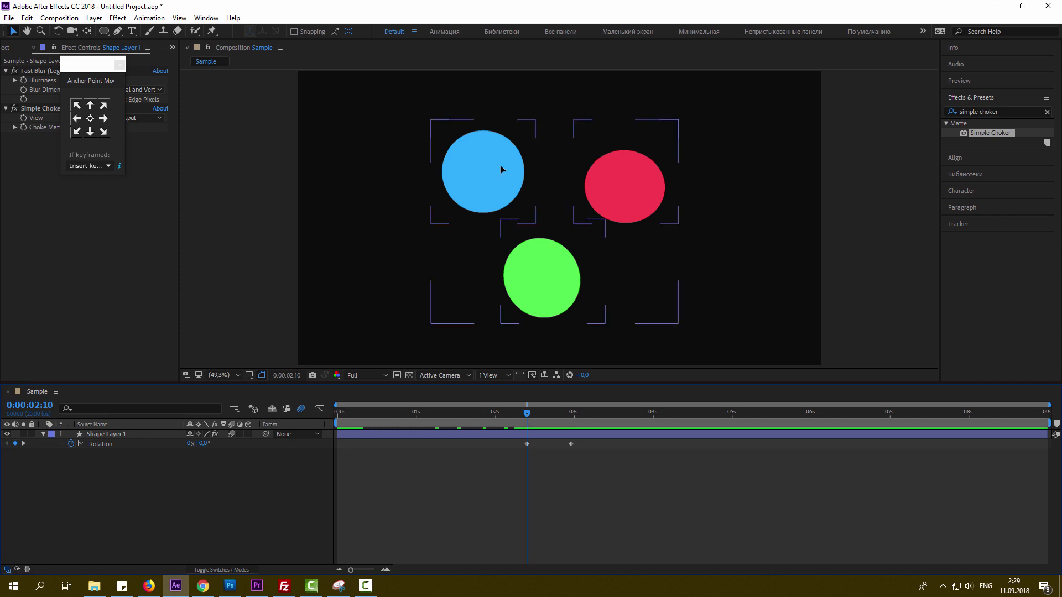
{"action": "key", "text": "s"}
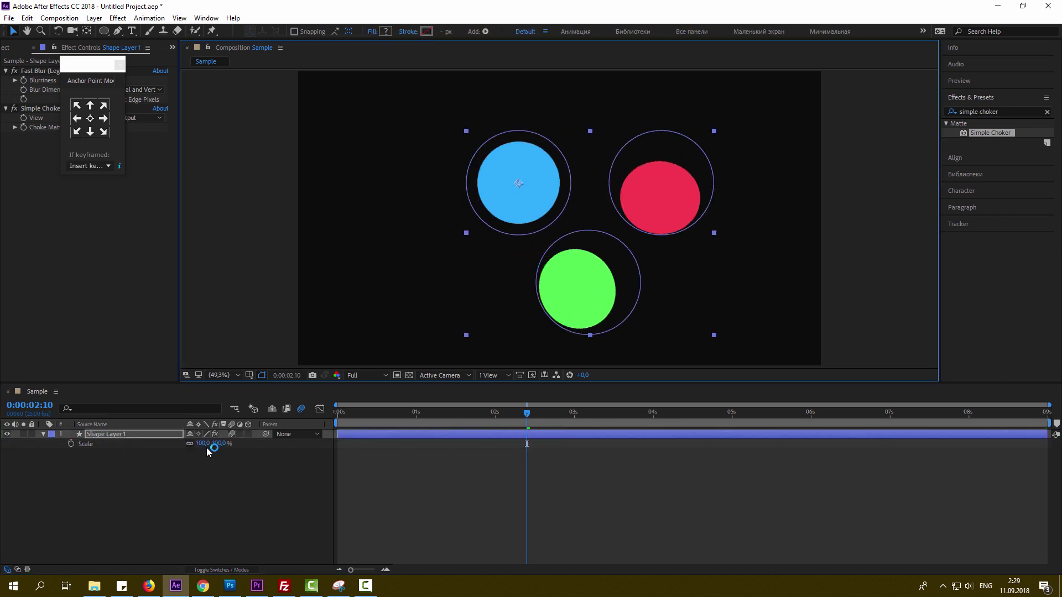
{"action": "left_click_drag", "start_coordinate": [207, 447], "coordinate": [188, 446]}
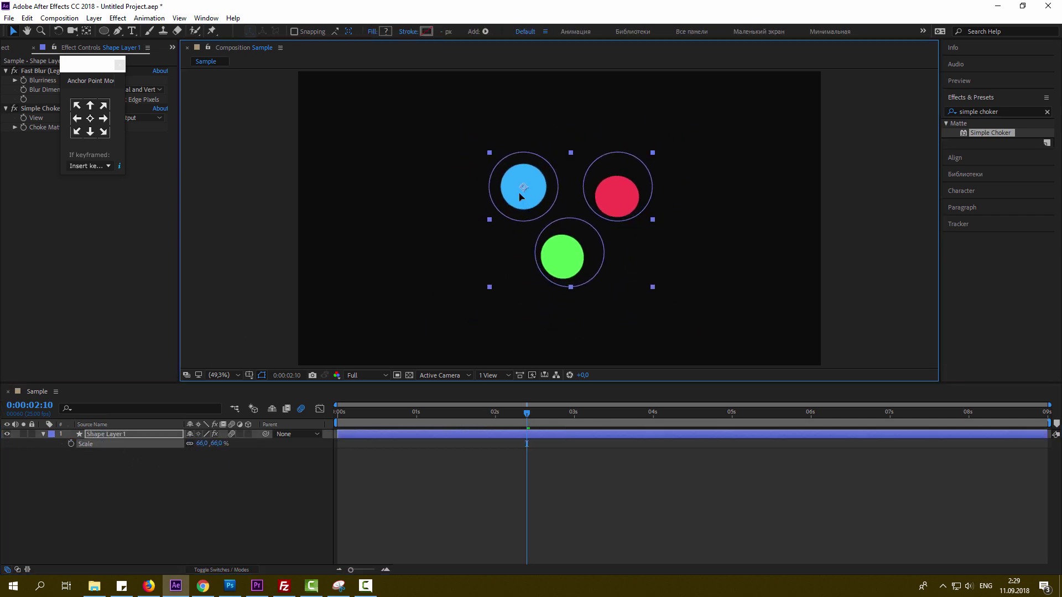
{"action": "left_click", "coordinate": [602, 472]}
Scrub through the rotation, reveal Shape Layer 1's keyframes and apply Easy Ease to both Rotation keyframes
{"action": "left_click_drag", "start_coordinate": [486, 411], "coordinate": [575, 410]}
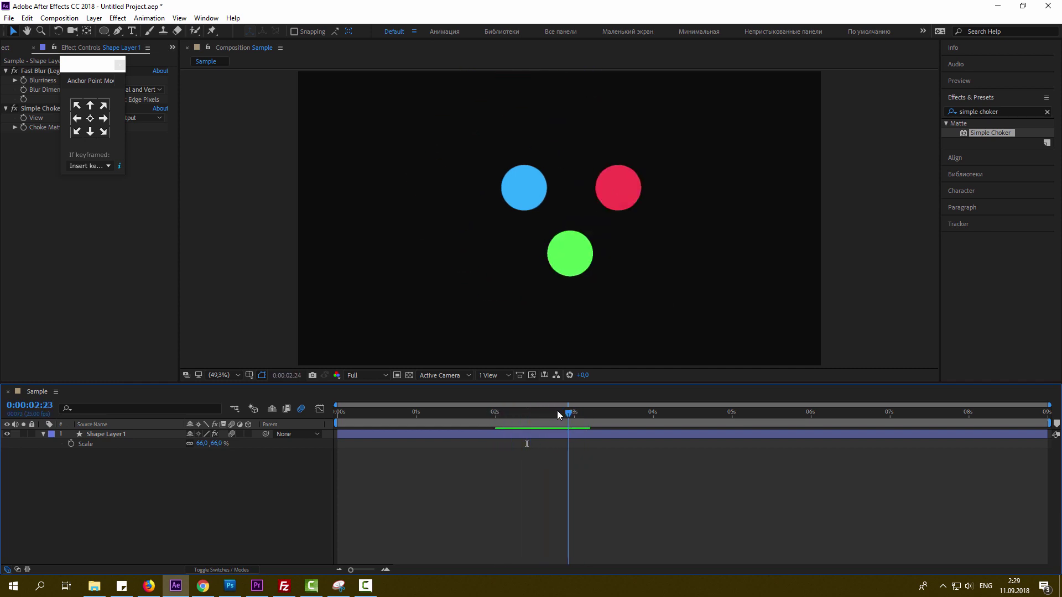
{"action": "left_click_drag", "start_coordinate": [556, 410], "coordinate": [542, 412]}
{"action": "left_click", "coordinate": [486, 432]}
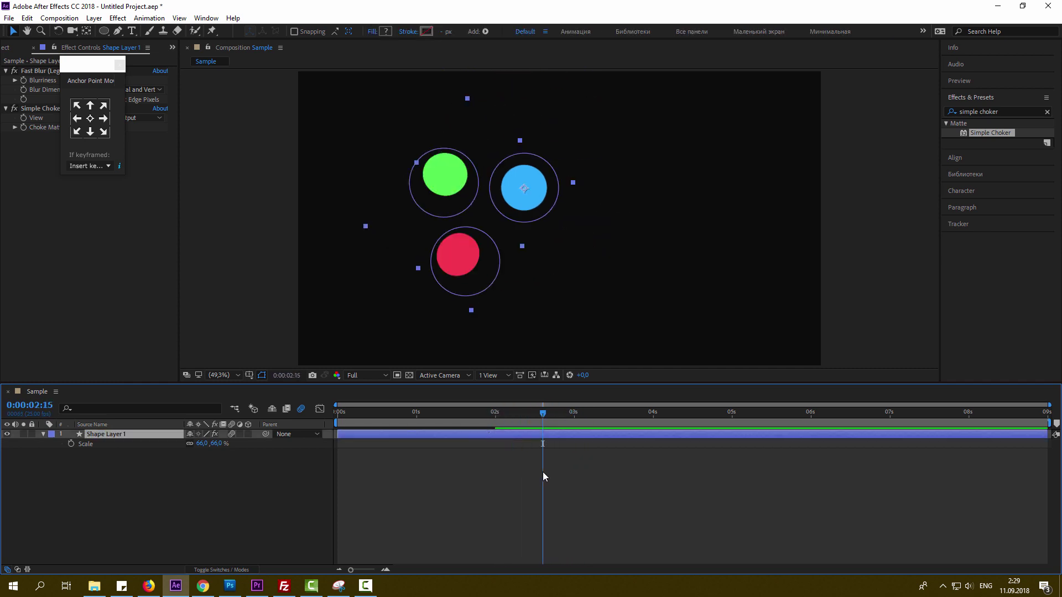
{"action": "key", "text": "u"}
{"action": "left_click_drag", "start_coordinate": [608, 483], "coordinate": [521, 490]}
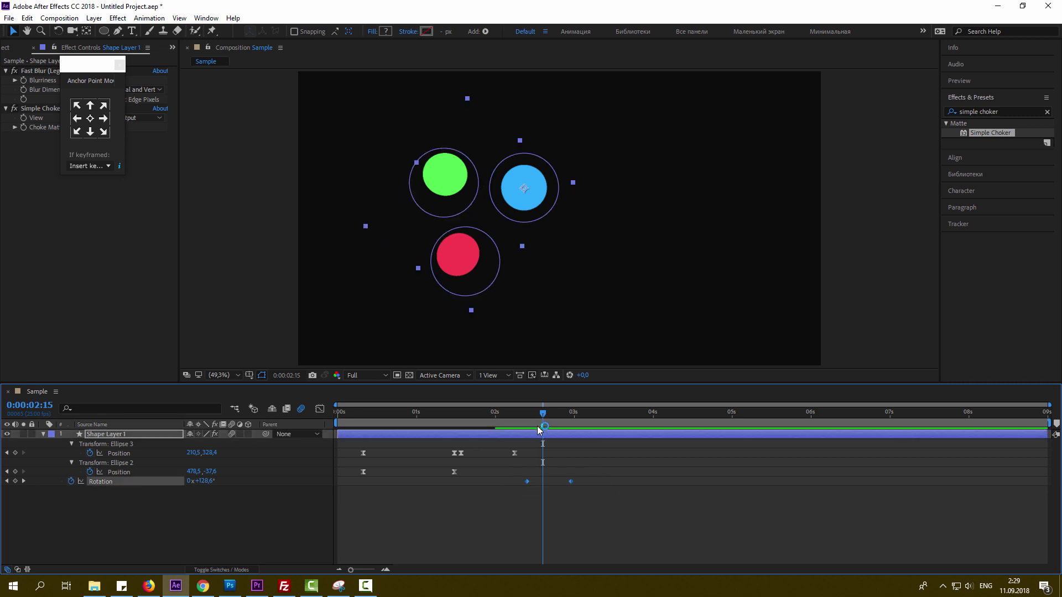
{"action": "right_click", "coordinate": [573, 482]}
{"action": "mouse_move", "coordinate": [619, 538]}
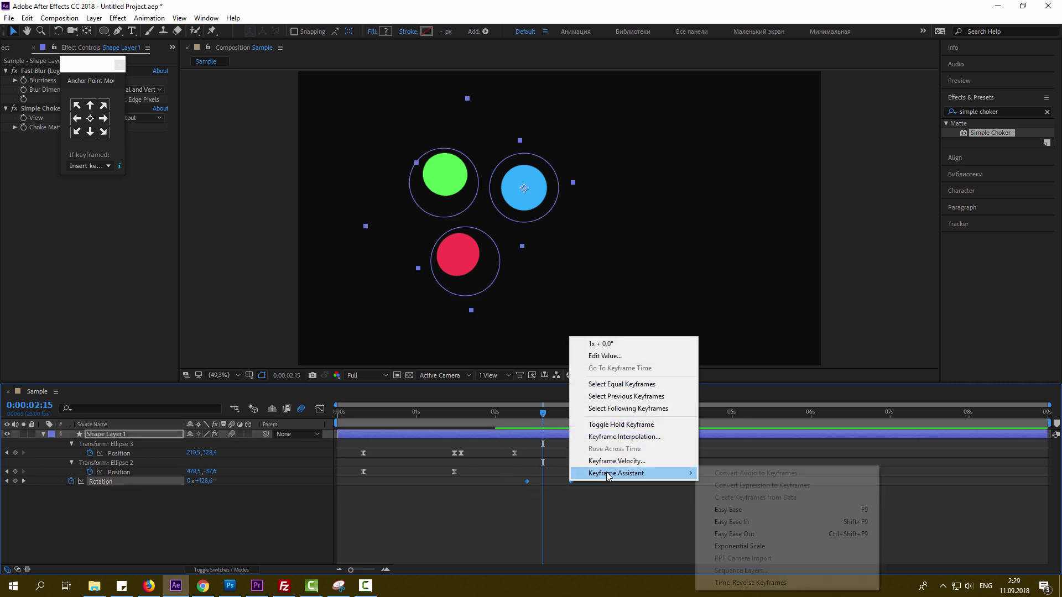
{"action": "left_click", "coordinate": [729, 509]}
Reshape the Rotation speed curve in the Graph Editor into a sharp peak near 0:00:02:15 and preview the animation
{"action": "key", "text": "shift+F3"}
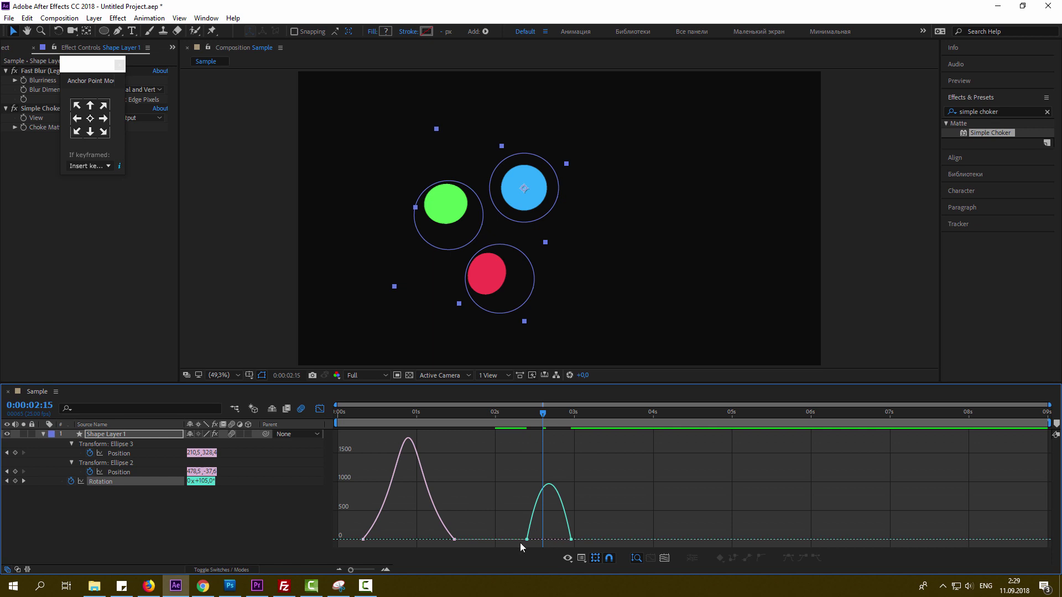
{"action": "left_click", "coordinate": [529, 539]}
{"action": "left_click_drag", "start_coordinate": [538, 538], "coordinate": [550, 538]}
{"action": "left_click", "coordinate": [616, 506]}
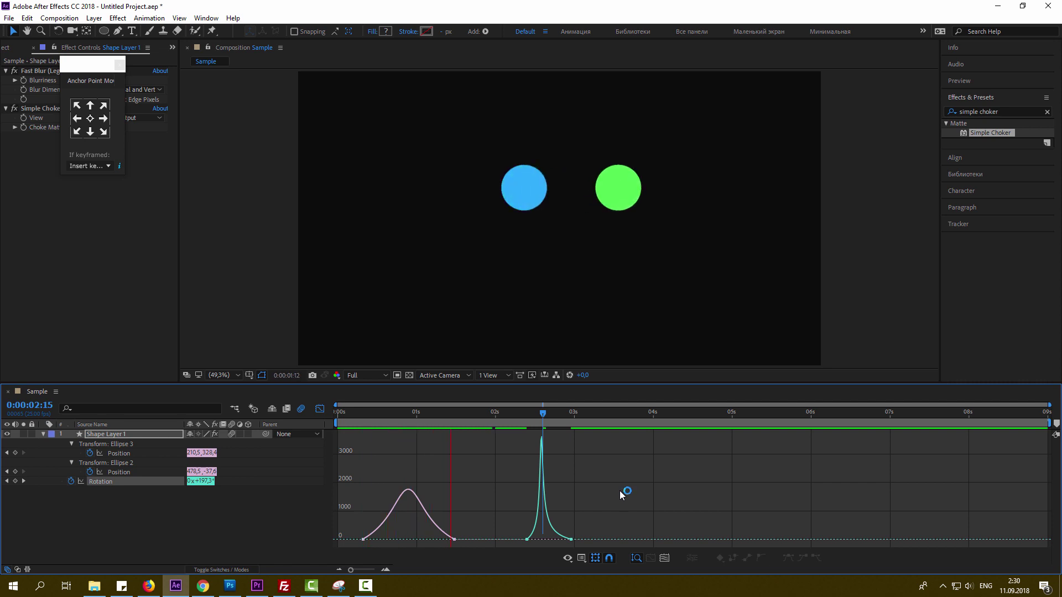
Return to the keyframe view, move the last Rotation keyframe to just before the 4-second mark and preview the longer spin
{"action": "left_click", "coordinate": [546, 413]}
{"action": "left_click", "coordinate": [320, 409]}
{"action": "left_click_drag", "start_coordinate": [571, 481], "coordinate": [646, 481]}
{"action": "key", "text": "space"}
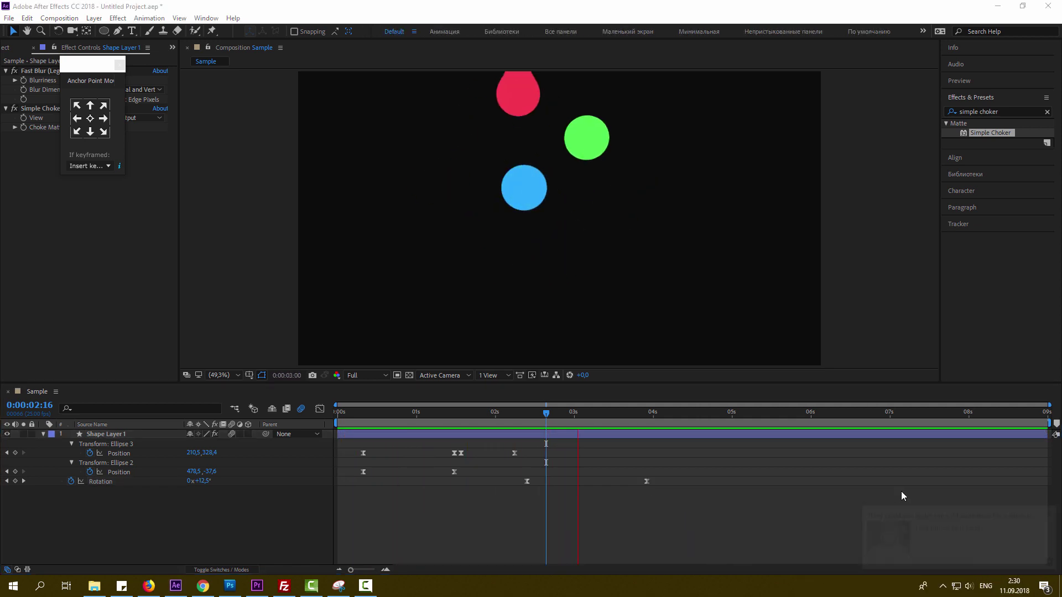
End the work area at 0:00:04:04, preview that range and check the rotation at 0:00:03:21
{"action": "left_click", "coordinate": [573, 426]}
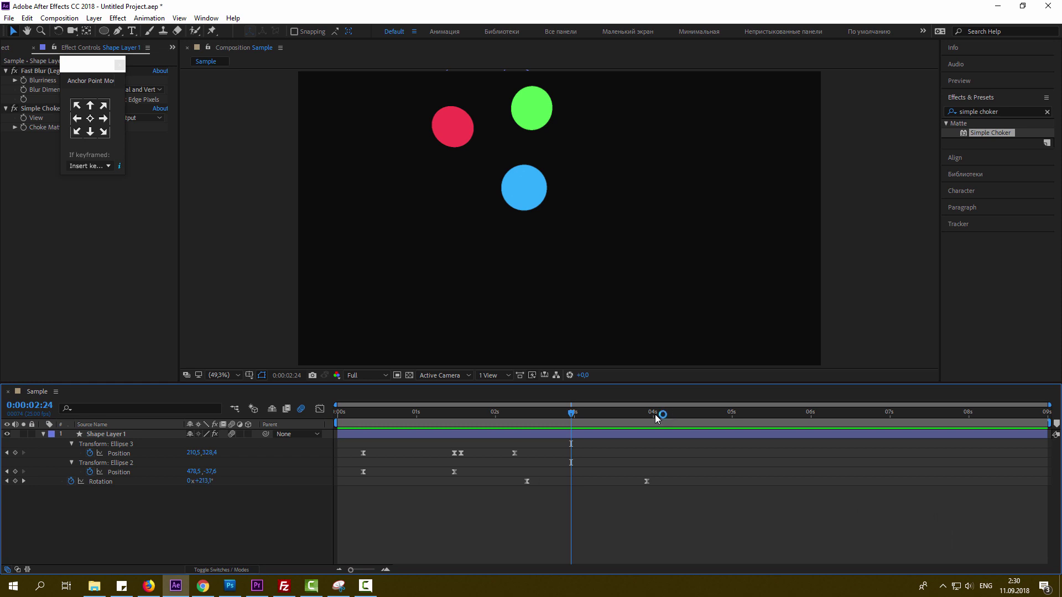
{"action": "left_click", "coordinate": [651, 416]}
{"action": "key", "text": "space"}
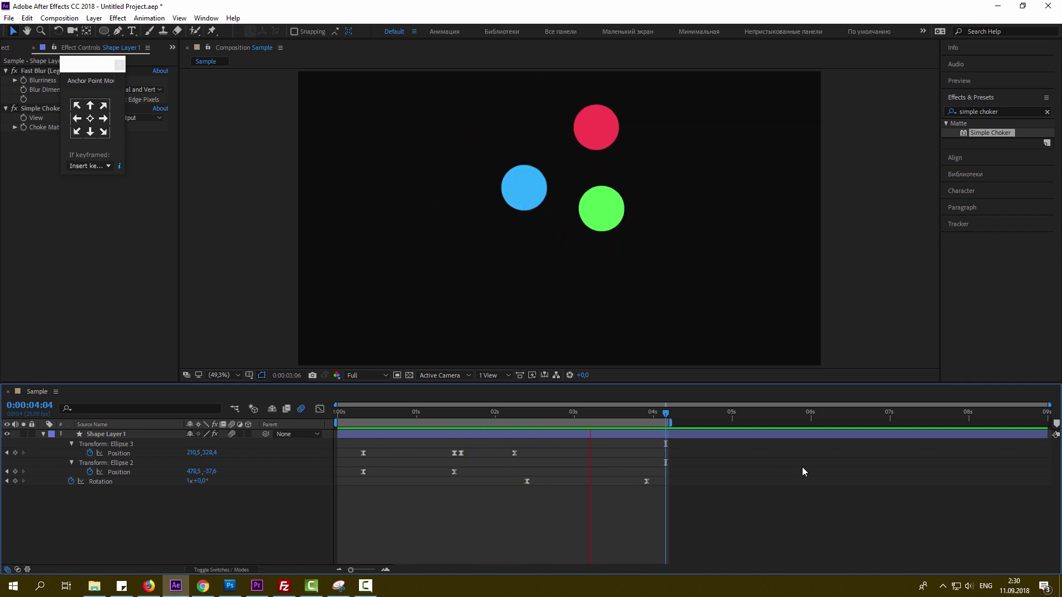
{"action": "left_click", "coordinate": [641, 415]}
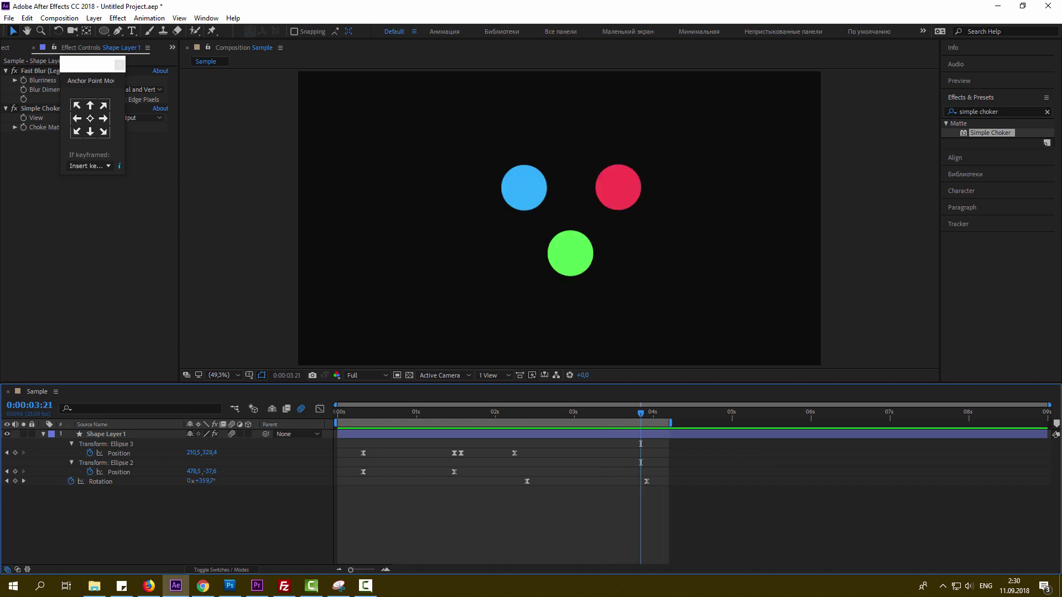